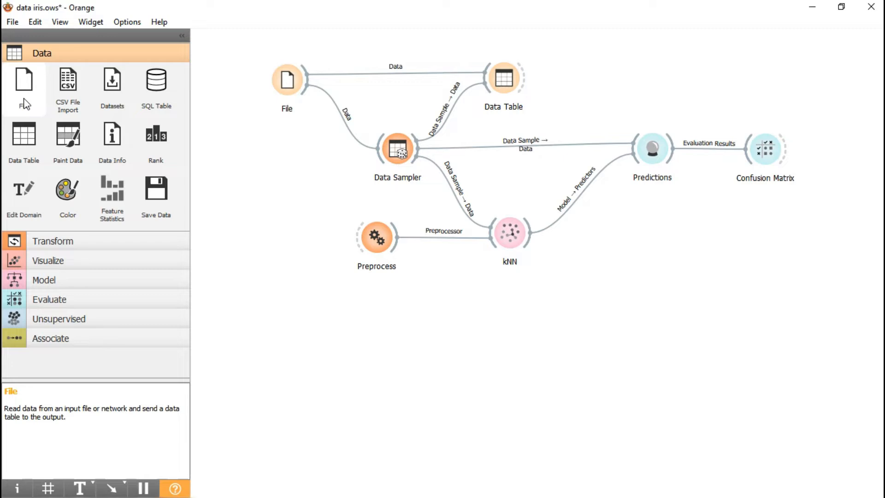
Step: Review the File widget's source, column types and column roles for the iris.xlsx dataset, and close its window
double_click(292, 79)
click(624, 85)
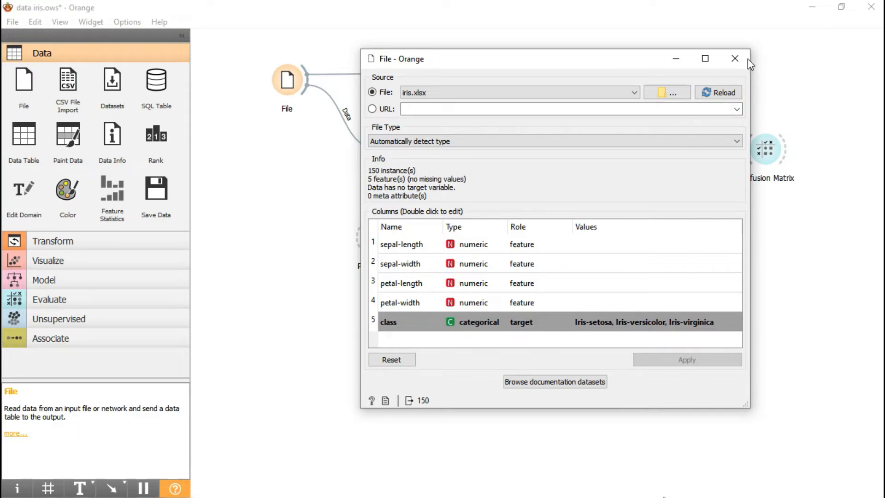
click(735, 59)
Step: Locate Data Sampler among the Transform widgets and check the sampling settings of the one in the workflow
click(55, 244)
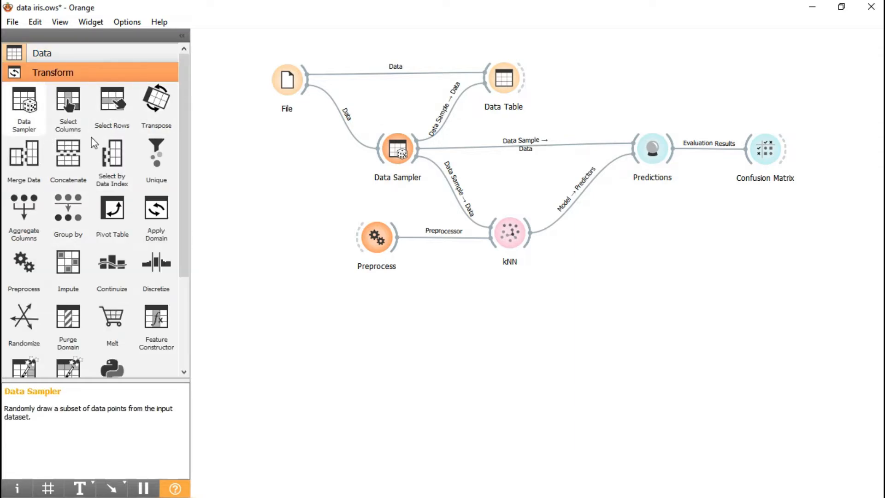
double_click(399, 151)
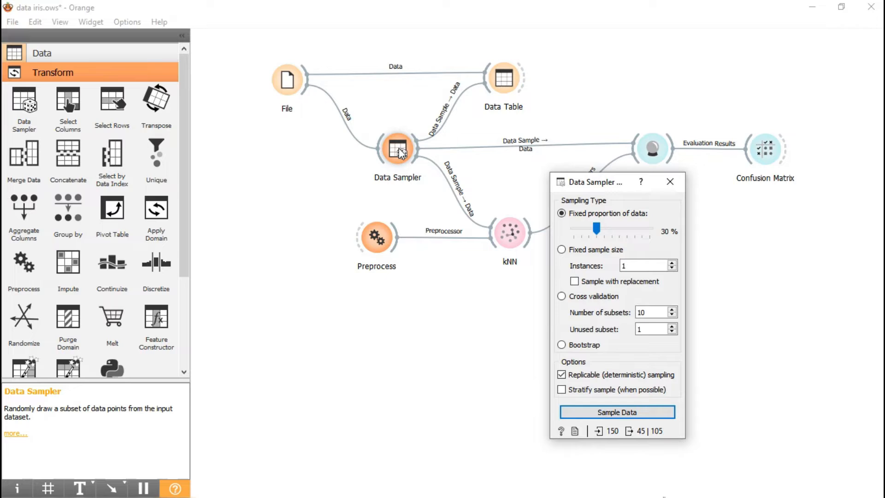
drag(591, 183, 497, 203)
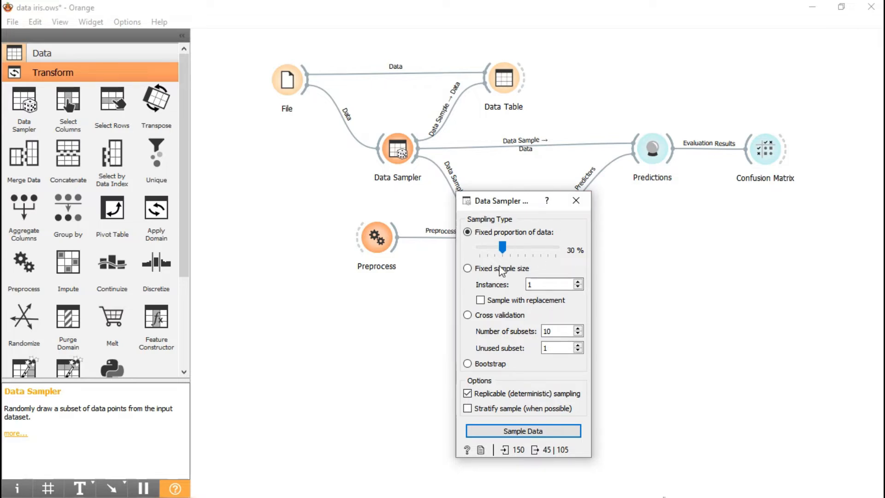
click(576, 201)
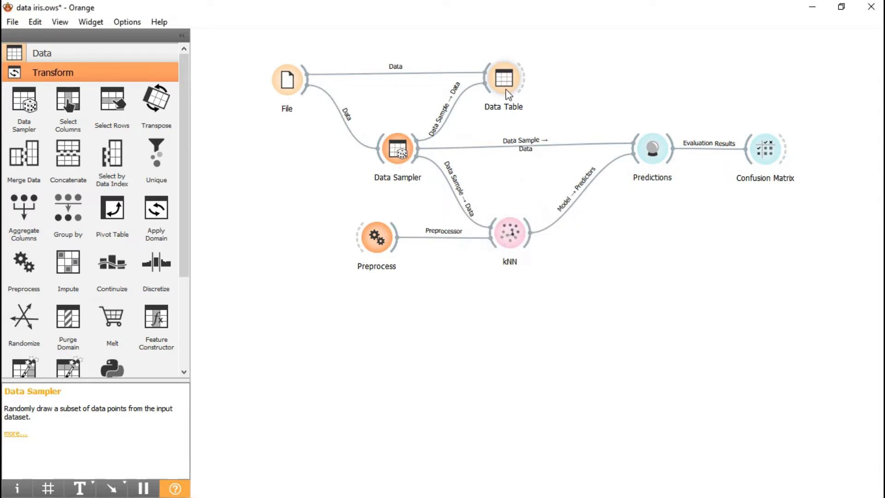
Step: Examine the rows of the sampled iris data in the Data Table widget and compare them with the full dataset
click(89, 56)
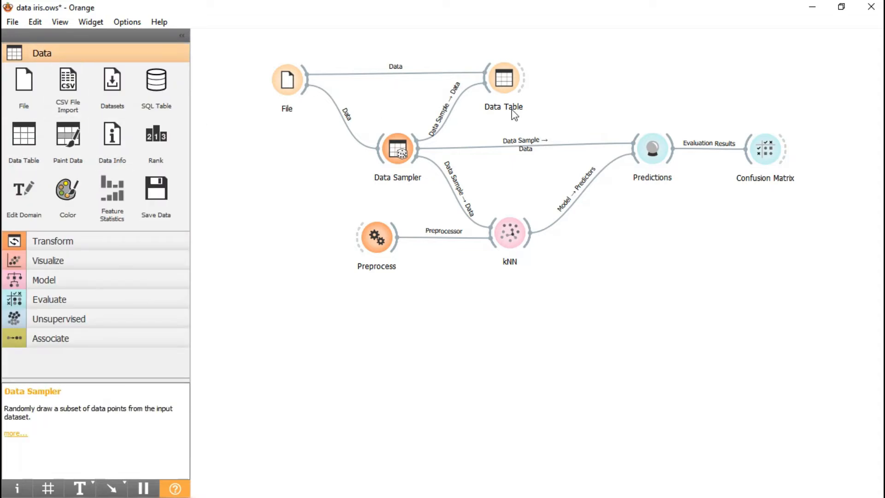
double_click(506, 84)
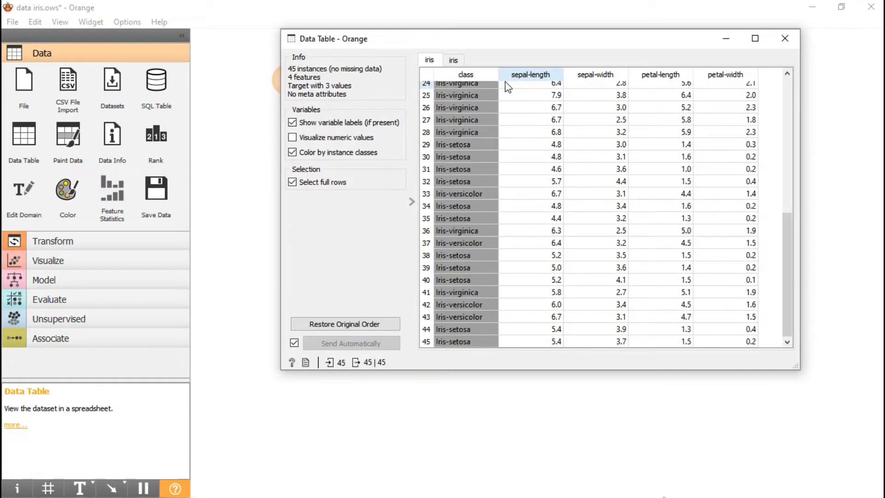
scroll(577, 207, up, 4)
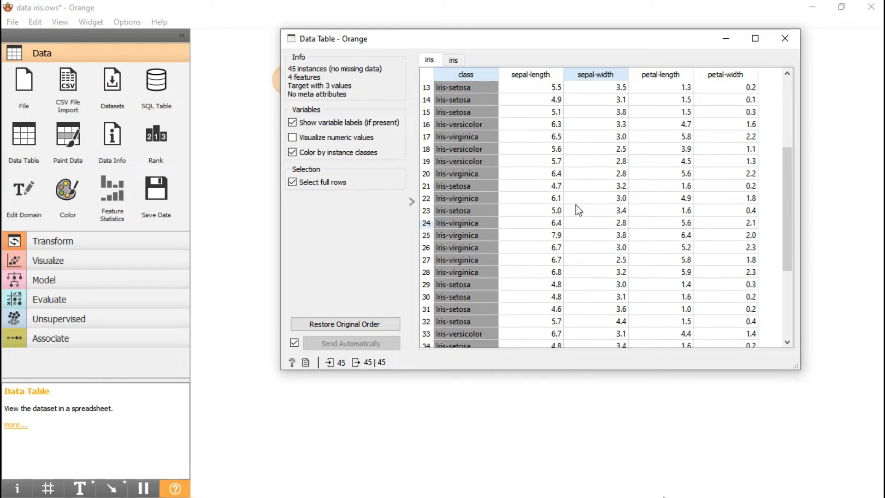
scroll(576, 203, down, 4)
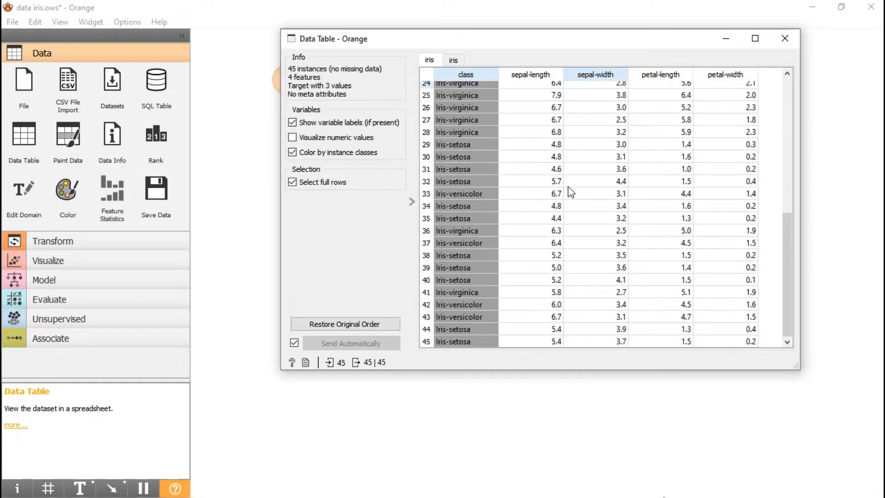
drag(785, 214, 788, 65)
drag(789, 102, 779, 275)
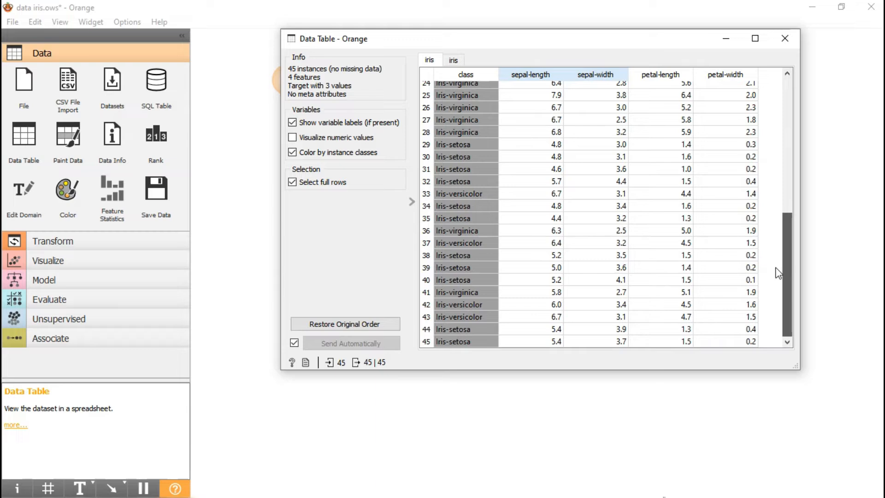
click(454, 60)
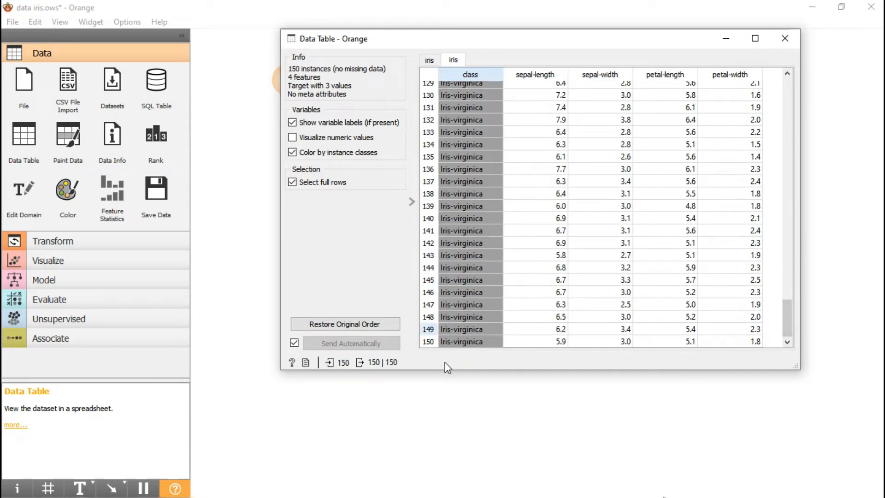
click(429, 60)
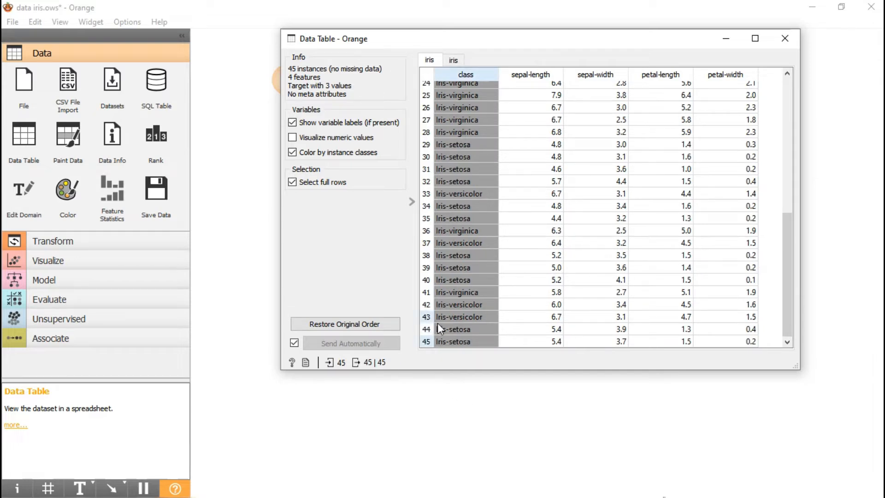
click(778, 46)
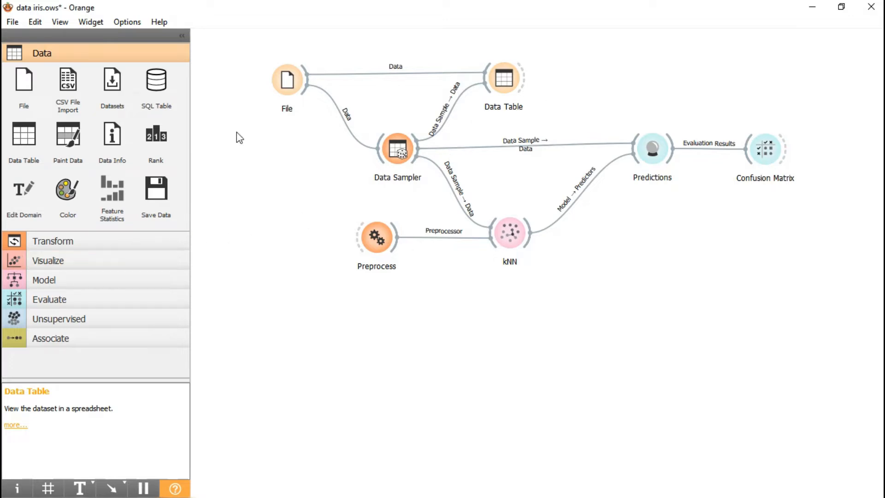
Step: Look through the available Model widgets, such as kNN, in the widget toolbox
click(54, 281)
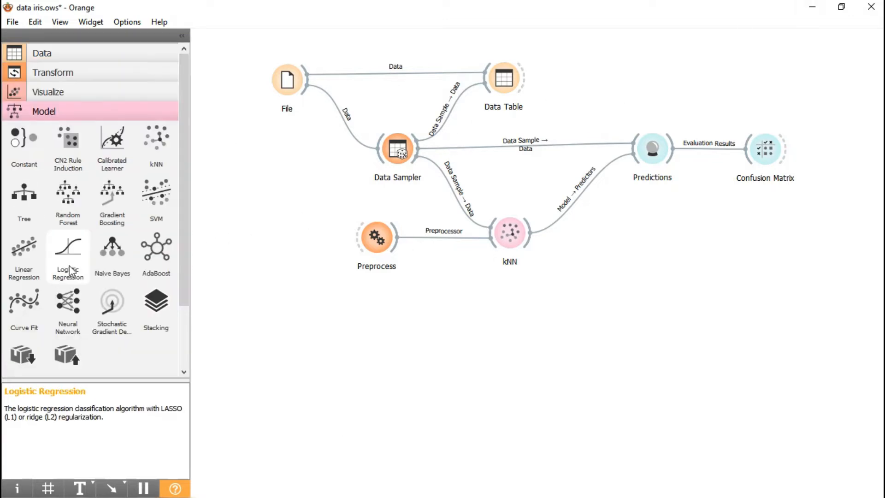
mouse_move(184, 212)
mouse_down()
mouse_move(176, 263)
mouse_move(181, 223)
mouse_up()
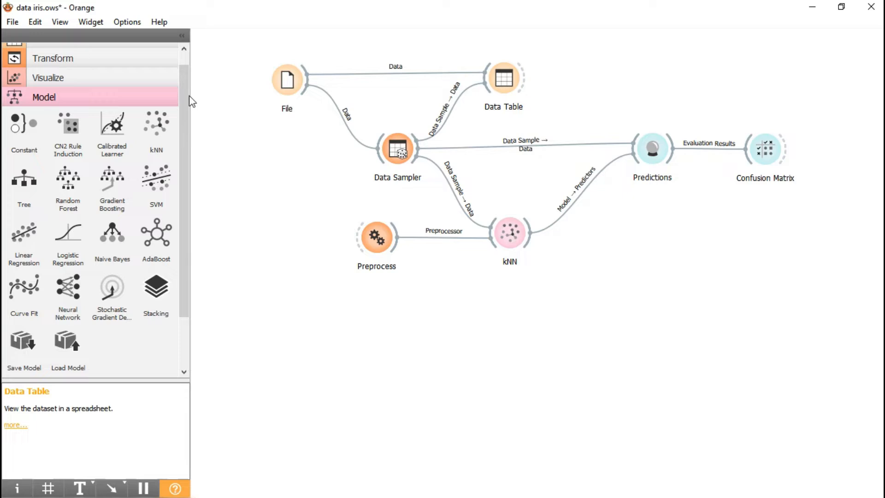
scroll(182, 74, up, 1)
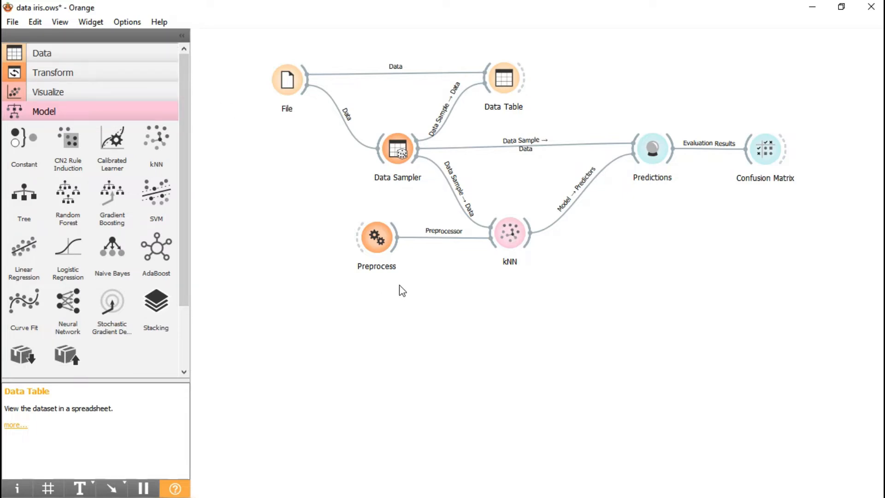
Step: Locate Preprocess among the Transform widgets and check the Normalize Features options of the one in the workflow
click(134, 70)
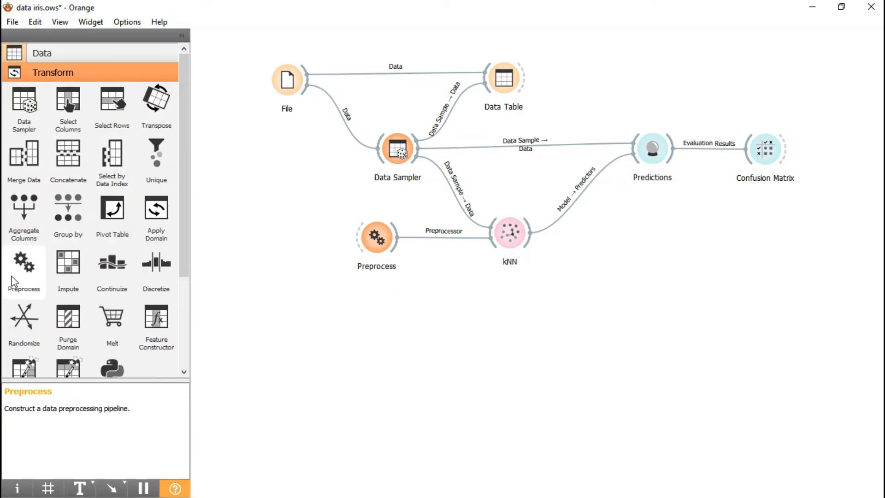
double_click(372, 242)
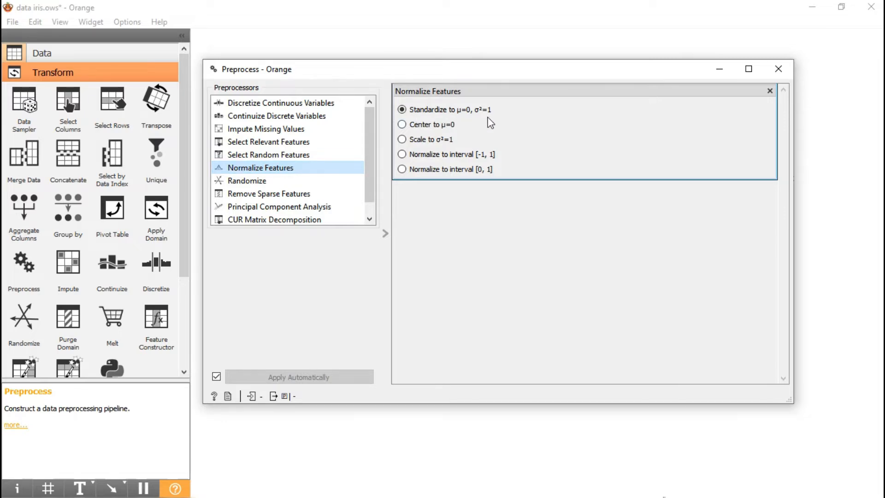
click(778, 69)
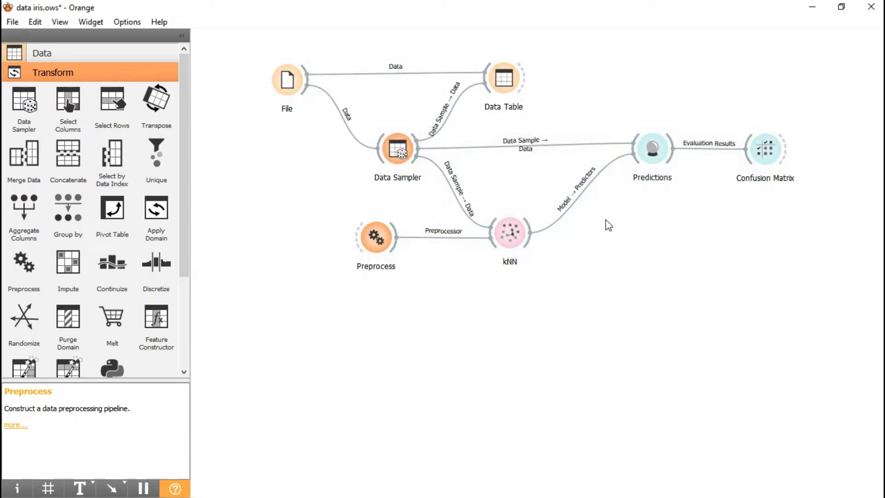
Step: Show the Evaluate widgets and examine the kNN predictions per row and the performance scores in the Predictions widget
scroll(181, 257, down, 1)
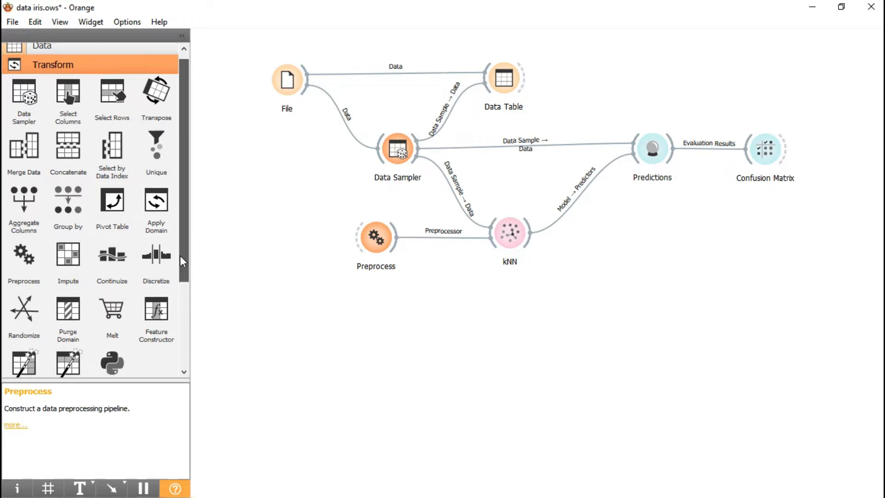
scroll(180, 261, down, 5)
click(73, 338)
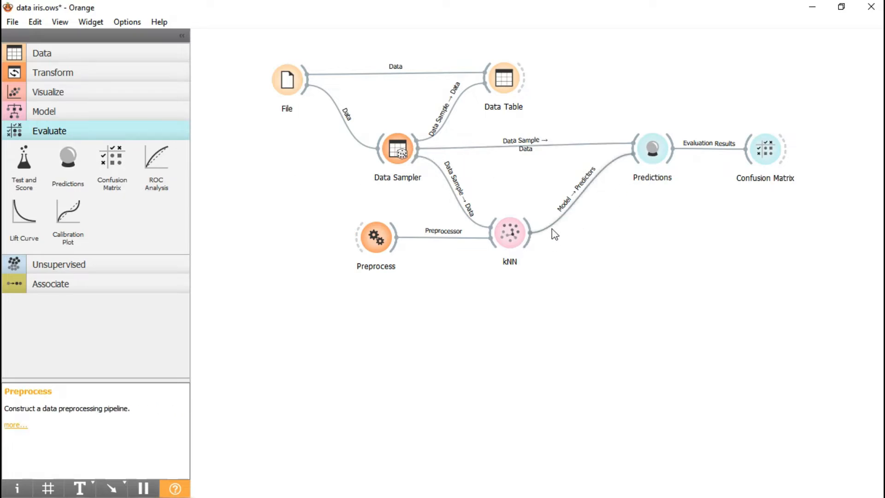
mouse_move(649, 159)
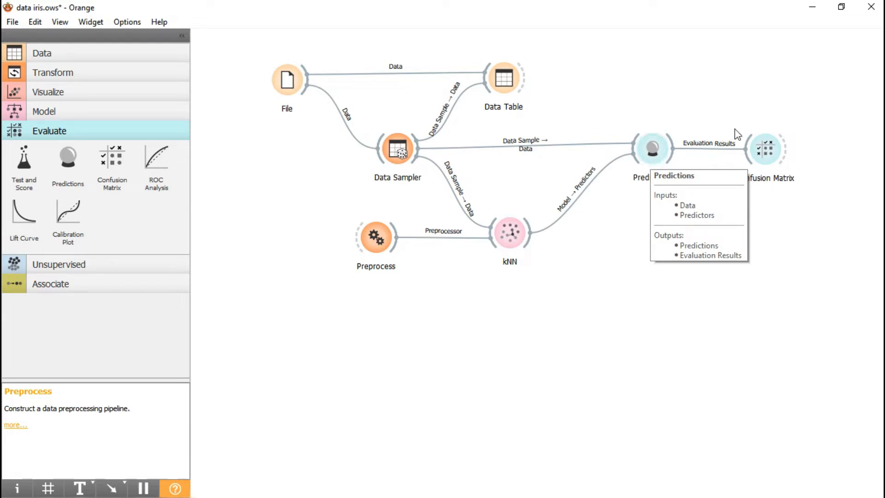
double_click(657, 151)
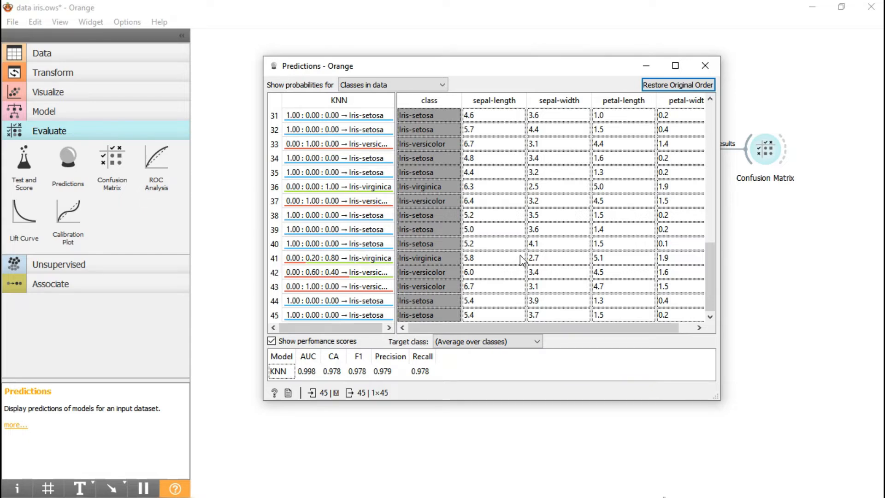
scroll(520, 258, up, 5)
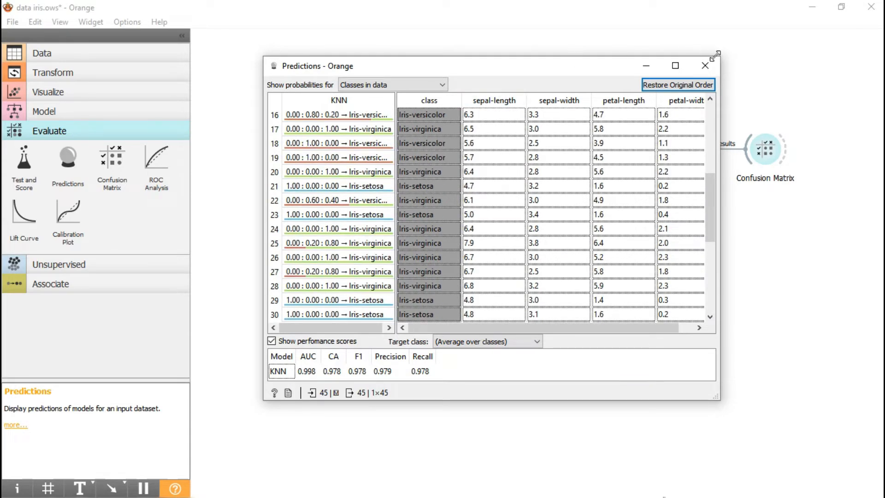
drag(708, 187, 711, 276)
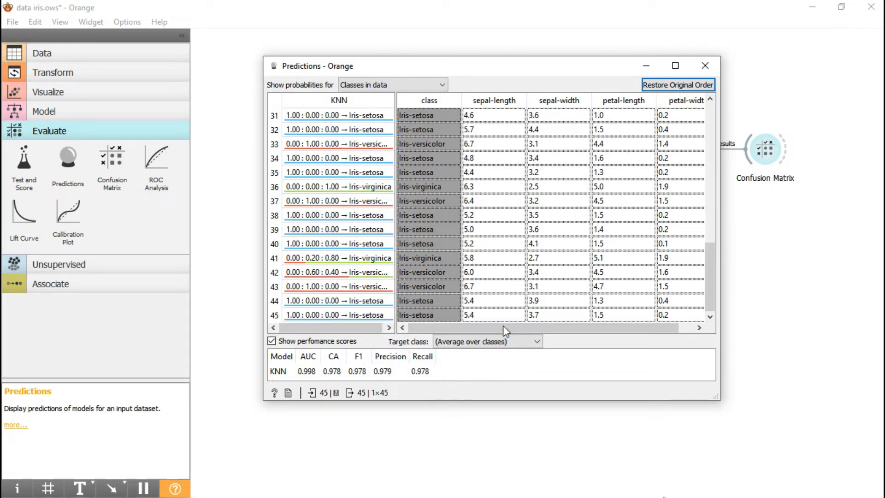
click(716, 60)
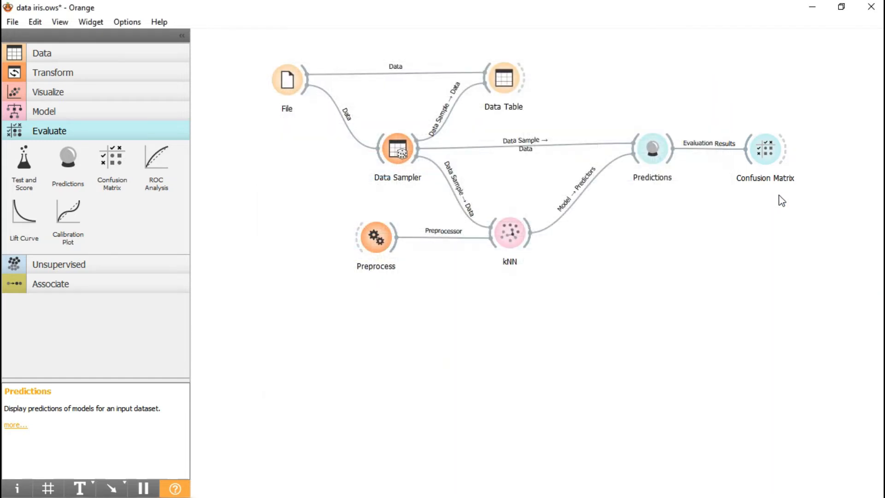
Step: Examine the kNN model's actual versus predicted iris classes in the Confusion Matrix widget, and close its window
double_click(762, 151)
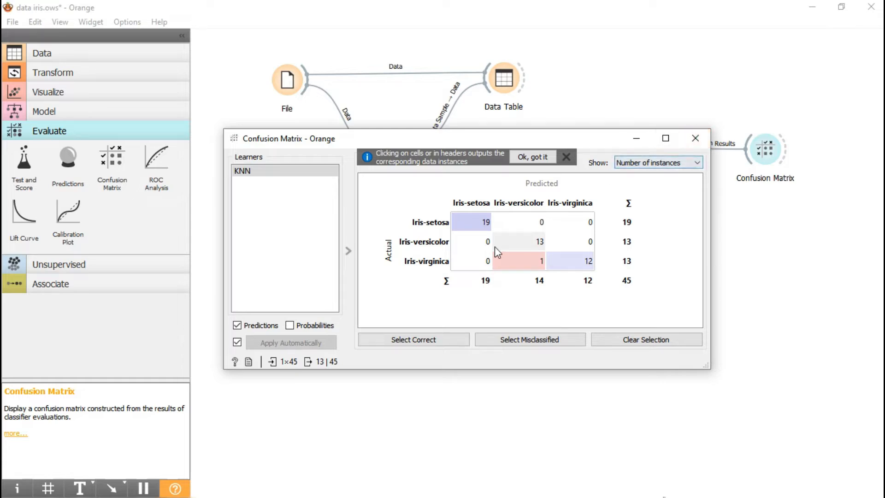
click(698, 146)
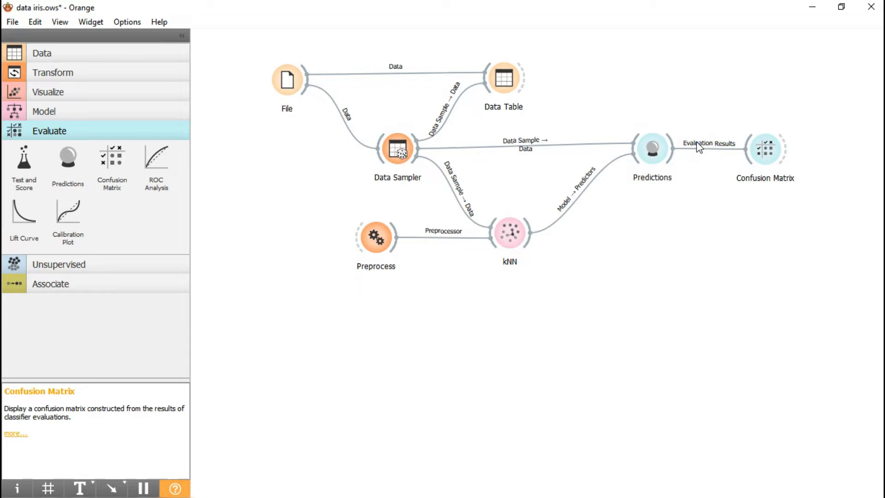
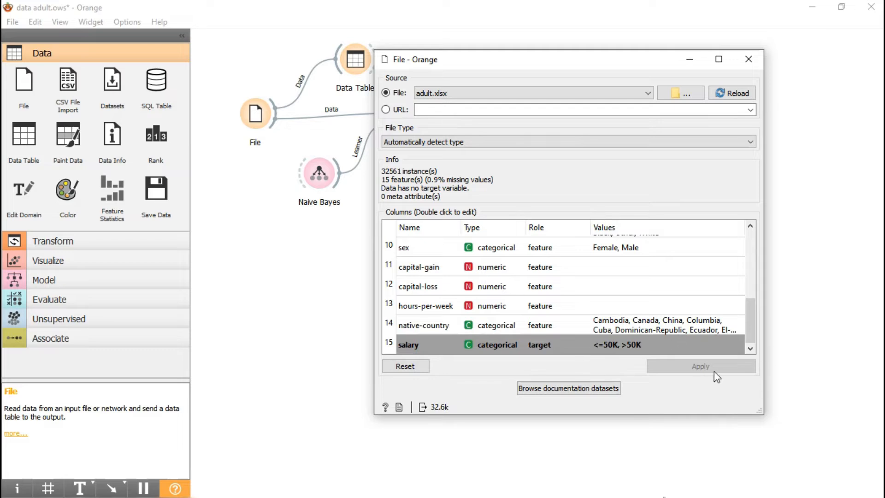
Step: Close the File settings, examine the adult dataset's rows in the Data Table widget, and close the table
click(748, 59)
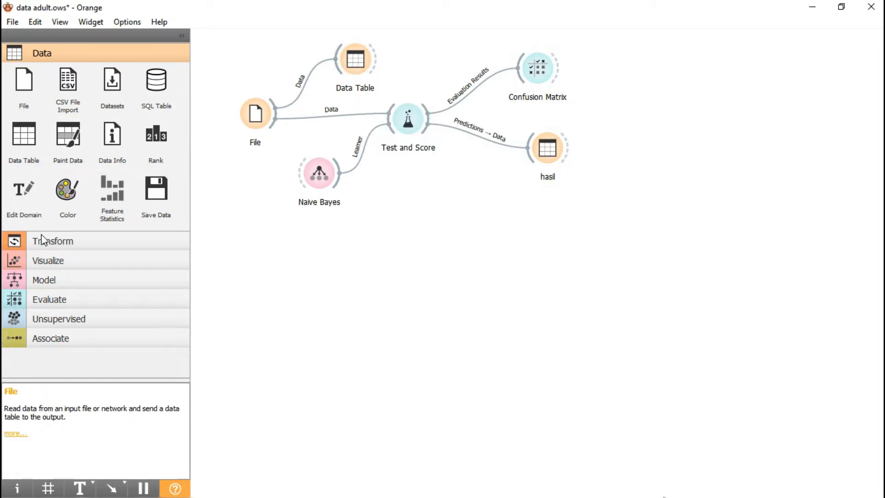
double_click(356, 58)
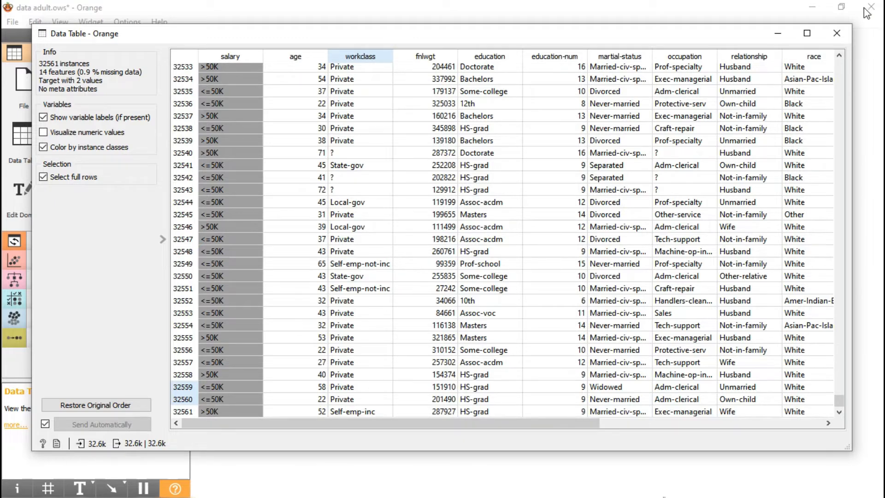
click(837, 33)
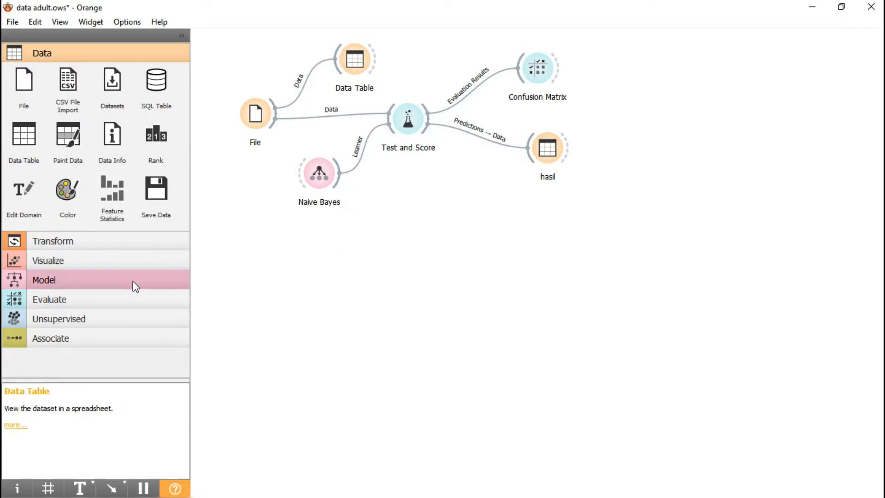
Step: Look through the available Model widgets in the toolbox, including Naive Bayes, and show the Evaluate widgets
click(133, 281)
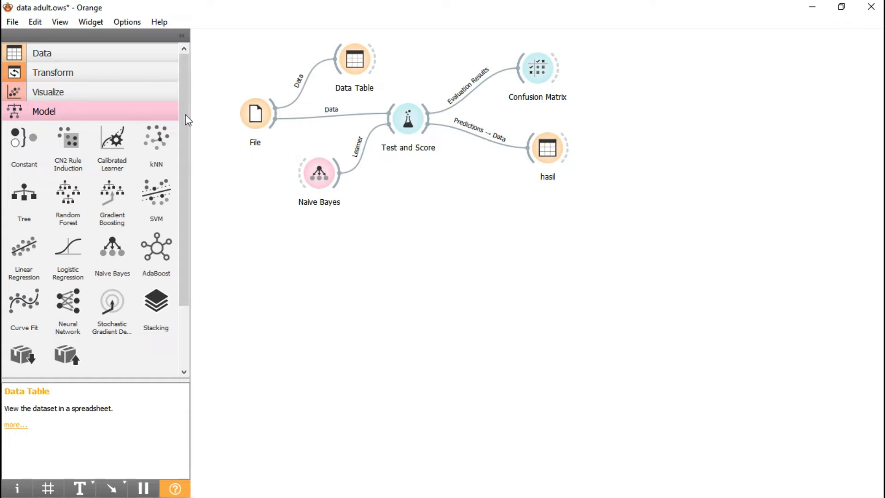
drag(178, 119, 178, 213)
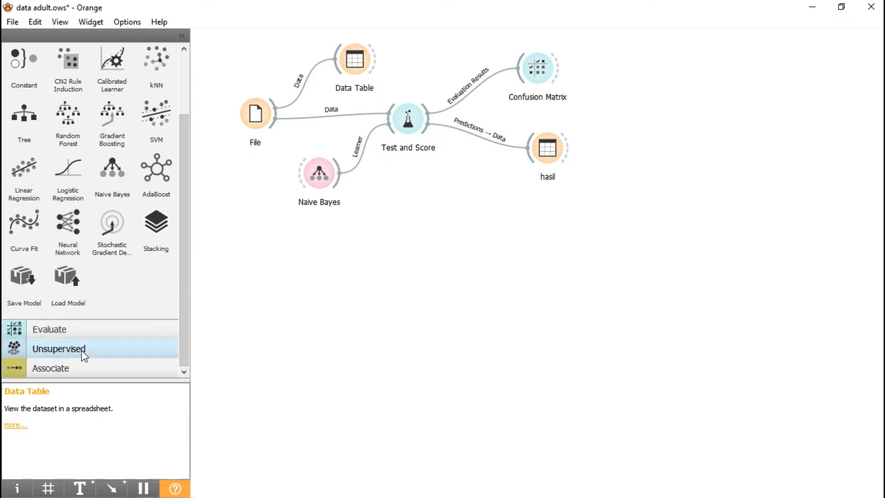
click(74, 330)
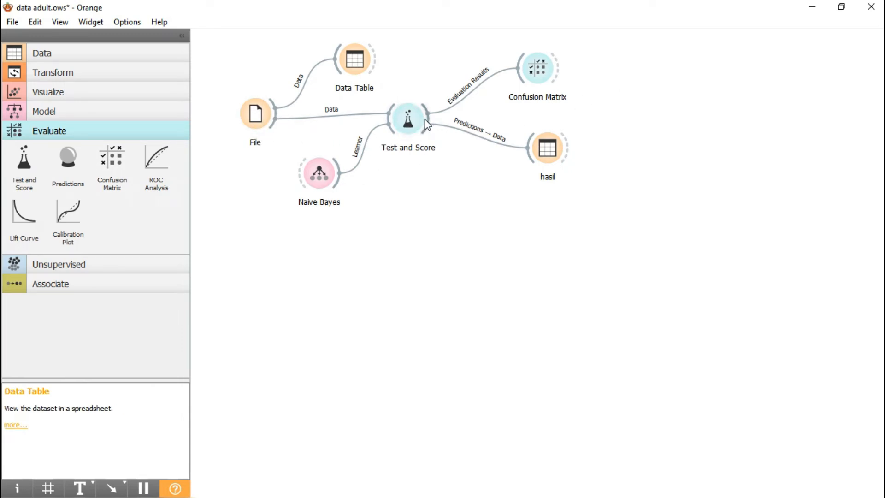
Step: Examine the Naive Bayes cross-validation scores in Test and Score and the actual versus predicted salary classes in the Confusion Matrix
double_click(414, 125)
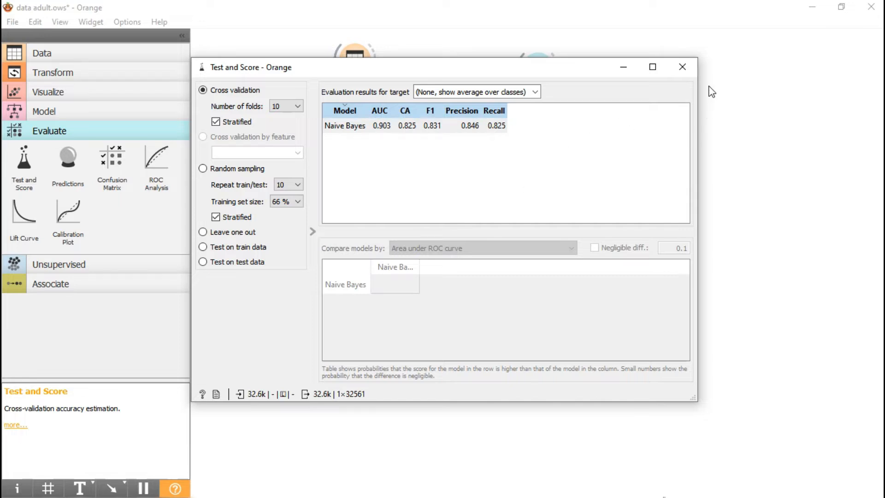
click(682, 68)
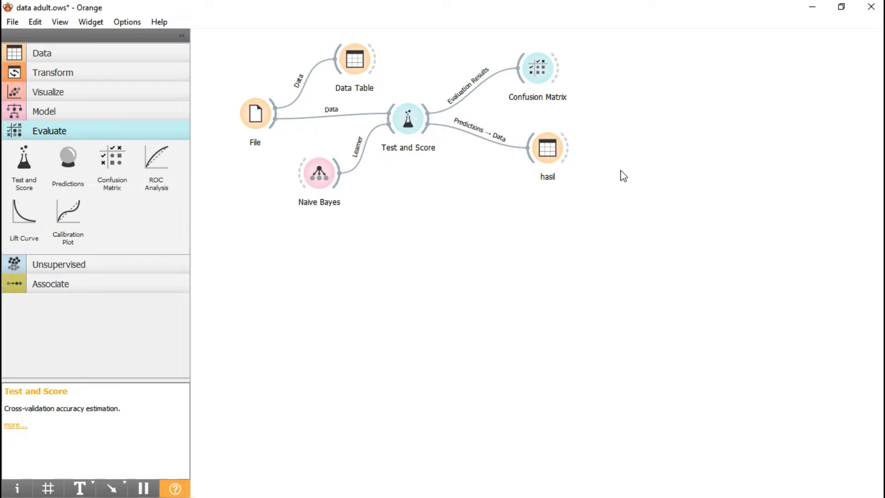
double_click(542, 60)
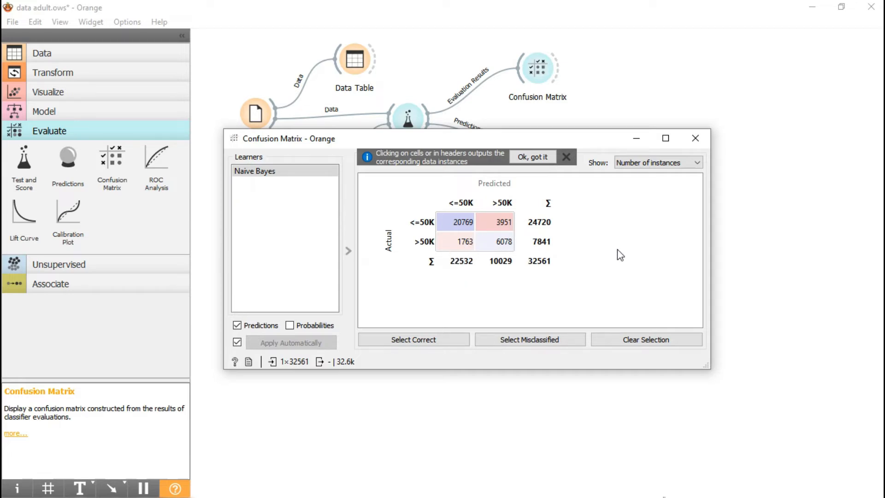
click(693, 145)
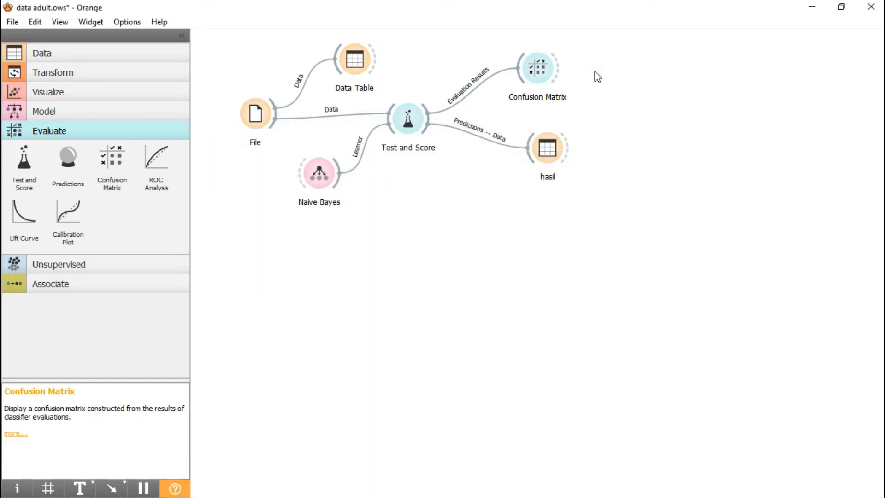
Step: Examine the Naive Bayes predictions and class probabilities per row in the hasil data table, and close it
double_click(542, 155)
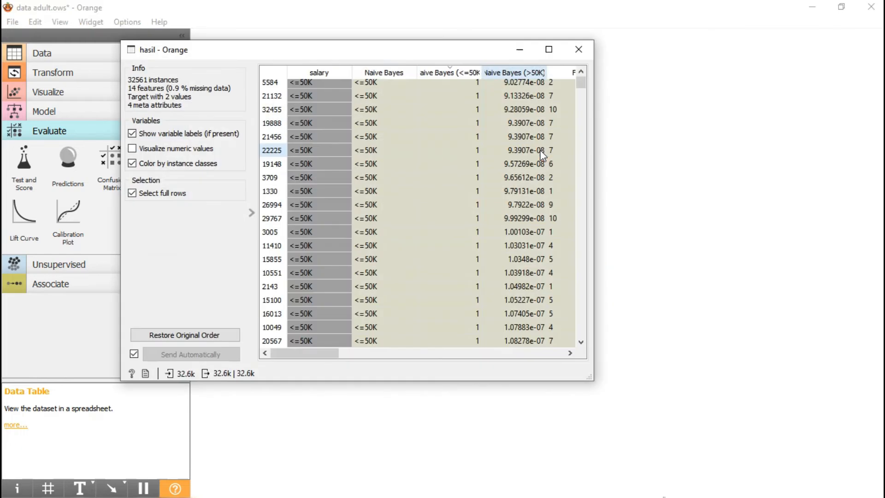
scroll(335, 204, up, 10)
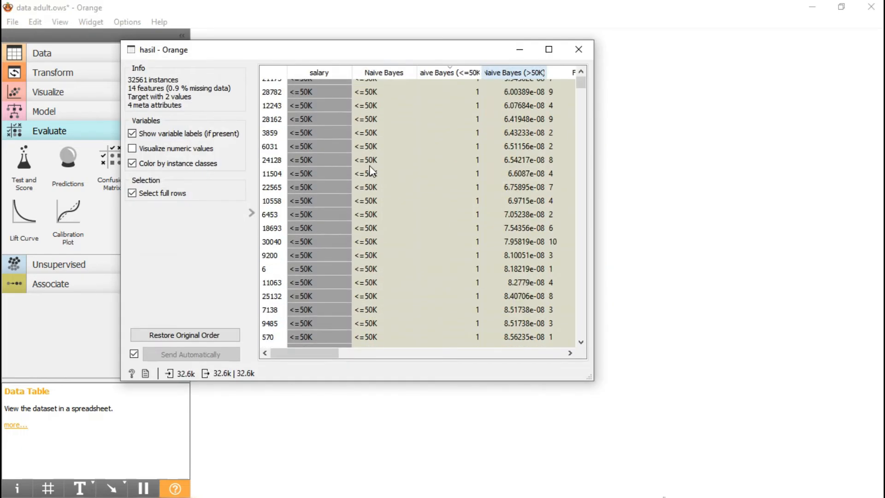
scroll(381, 130, up, 5)
scroll(381, 133, down, 4)
scroll(380, 130, down, 10)
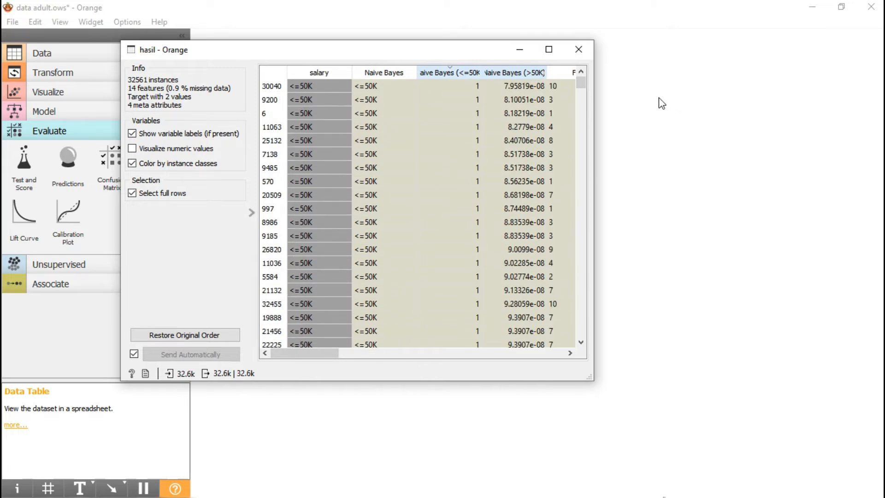
click(587, 51)
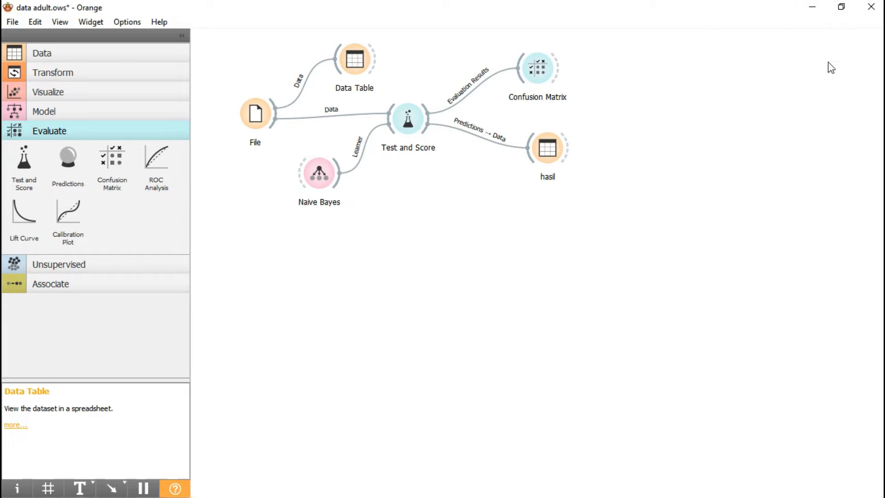
Step: Switch to the data seeds workflow and check the source file and the column types and roles in its File widget
mouse_move(298, 494)
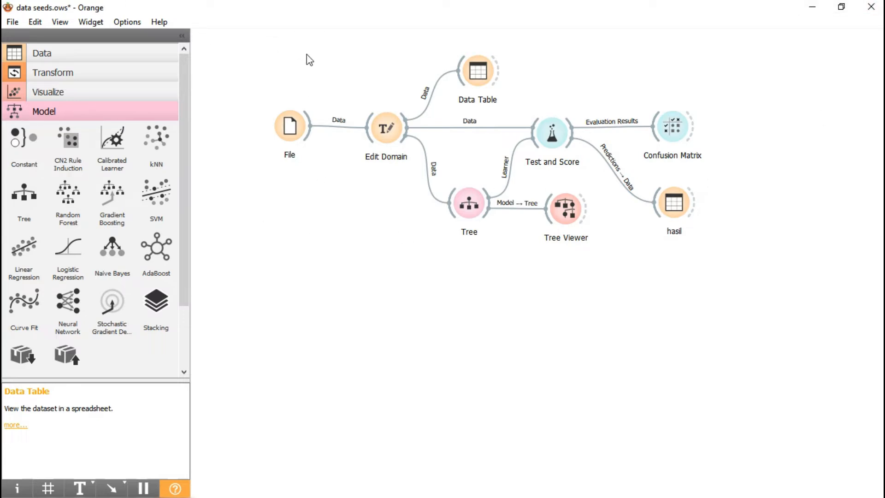
click(107, 55)
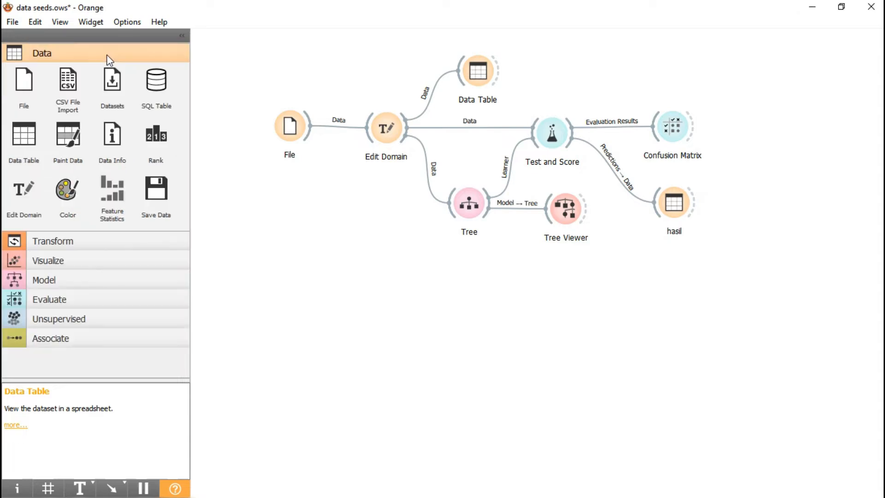
double_click(285, 133)
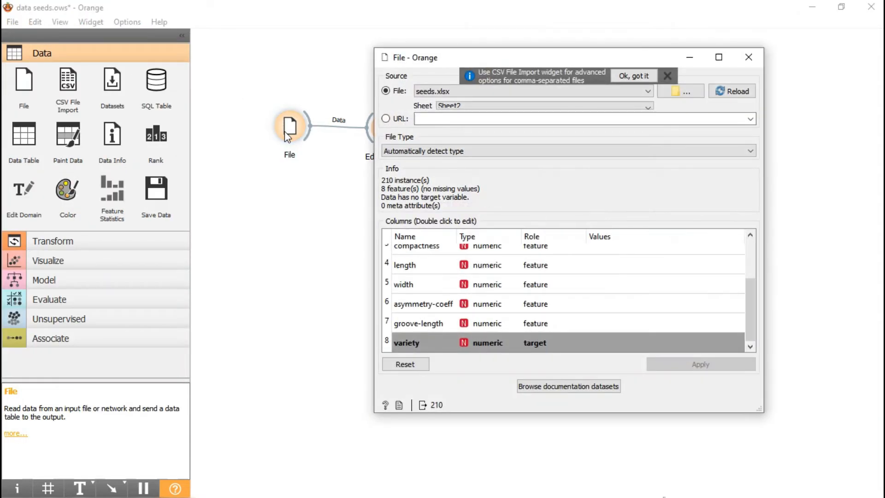
click(666, 76)
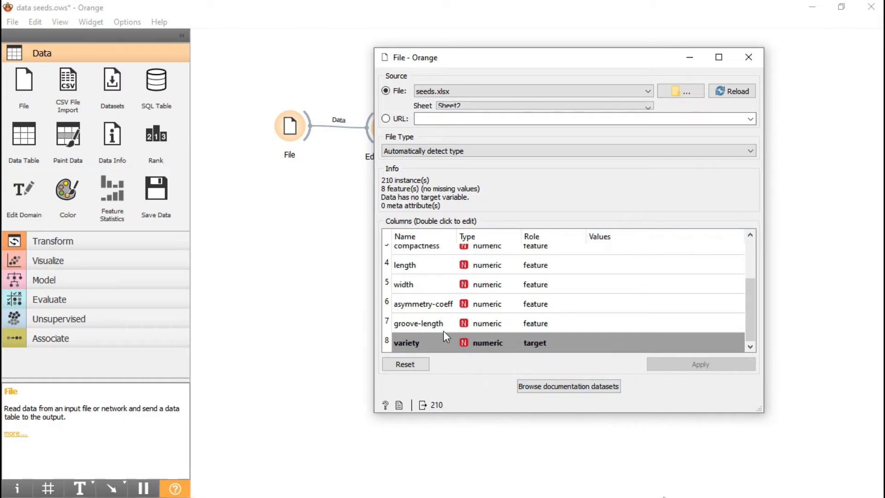
click(758, 57)
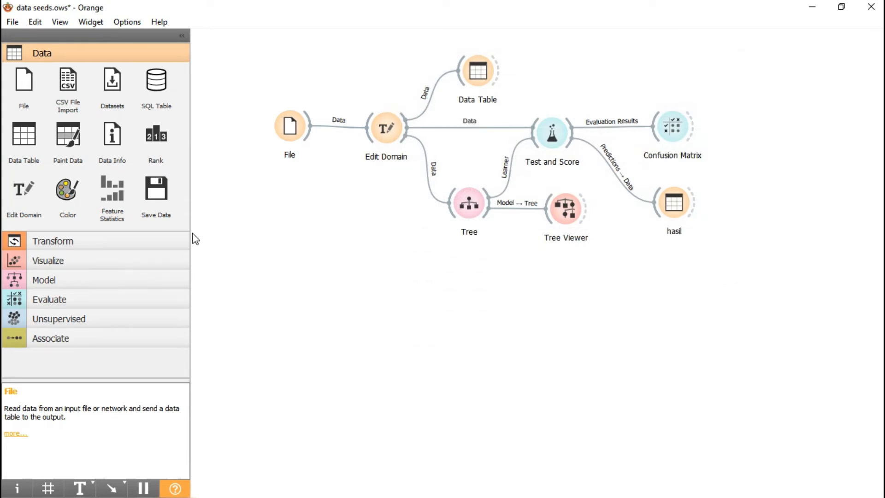
Step: Look through the Transform and Data widgets and check how Edit Domain maps the variety variable's values to category names
click(163, 244)
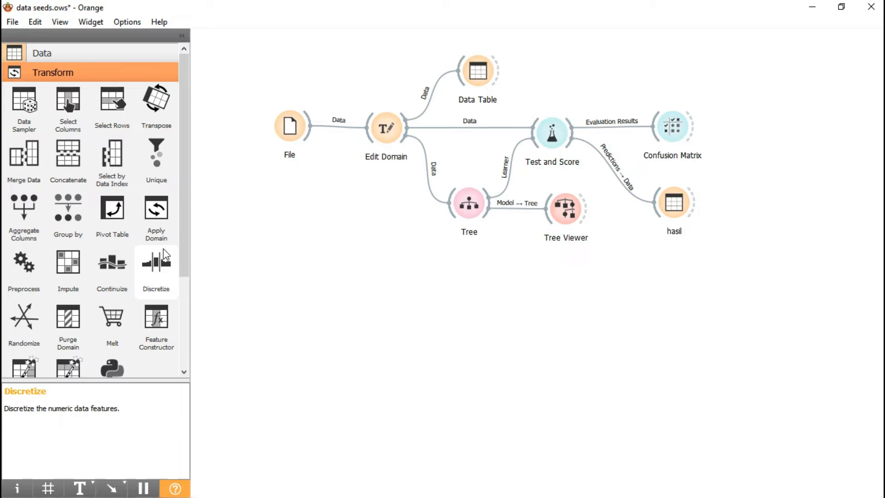
scroll(164, 254, down, 3)
scroll(166, 254, up, 3)
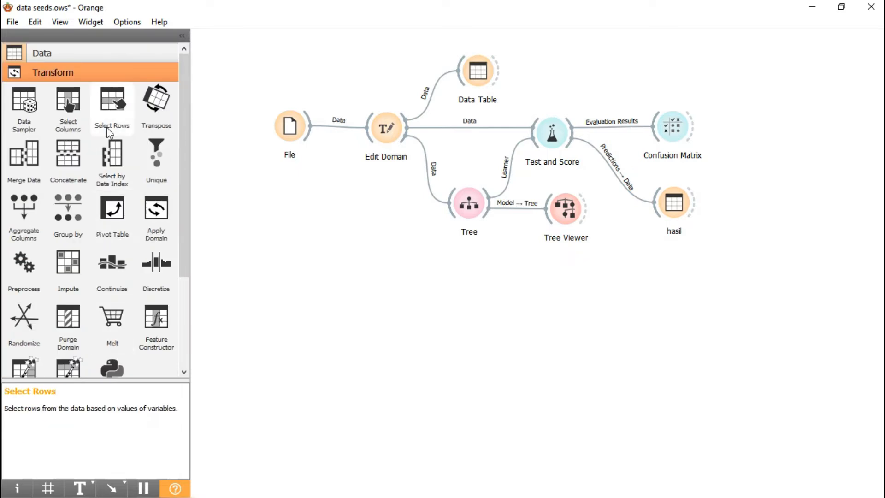
click(101, 53)
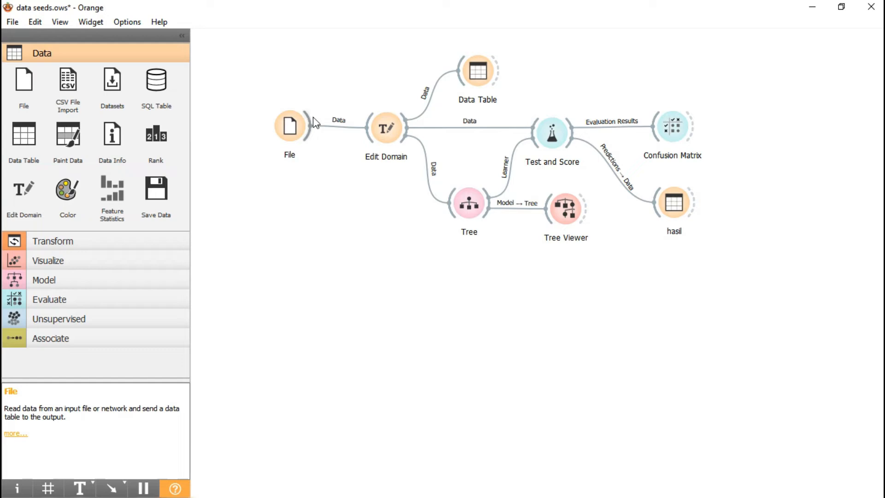
double_click(385, 129)
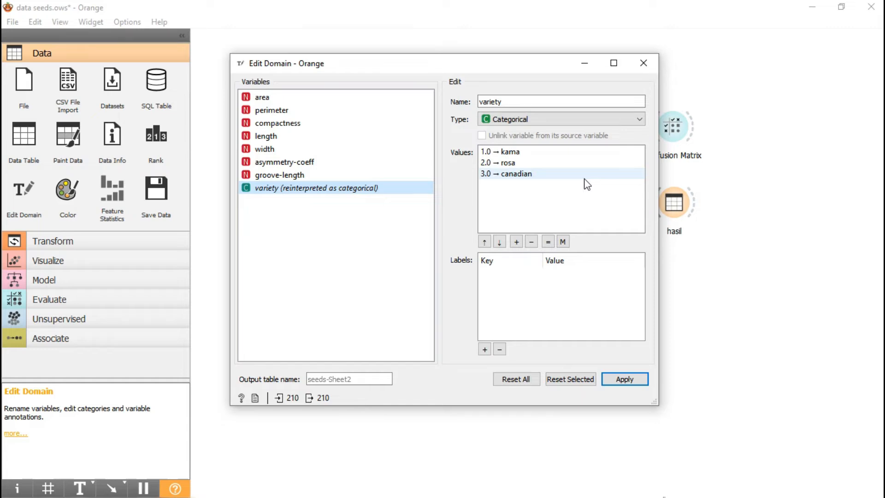
click(644, 63)
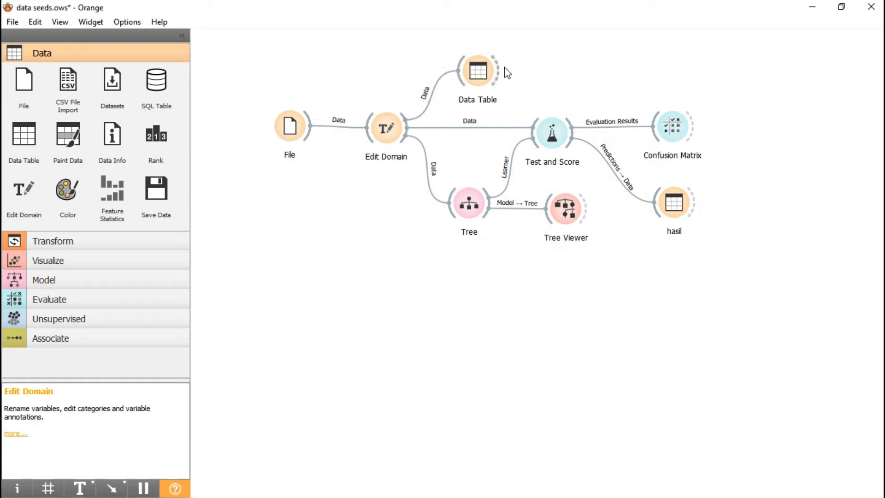
Step: Examine the seeds dataset's rows and variety classes in the Data Table widget, and close the table
double_click(484, 68)
scroll(535, 127, down, 10)
scroll(537, 129, down, 5)
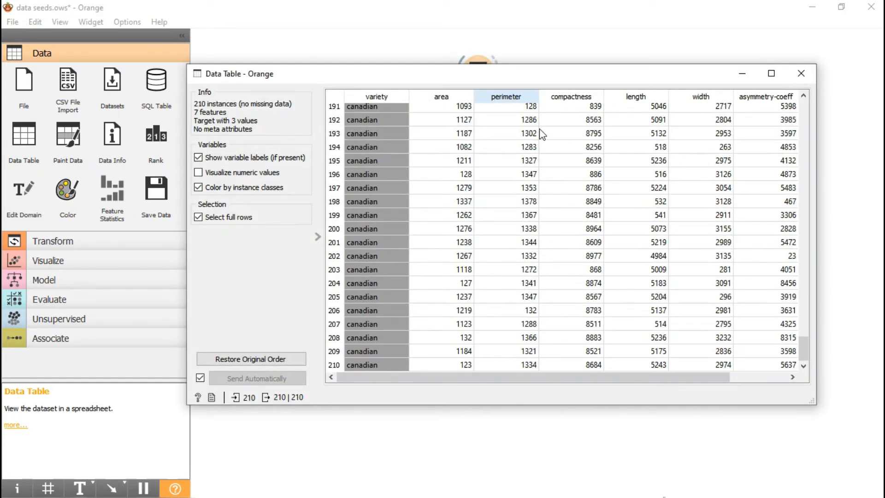
scroll(544, 171, up, 20)
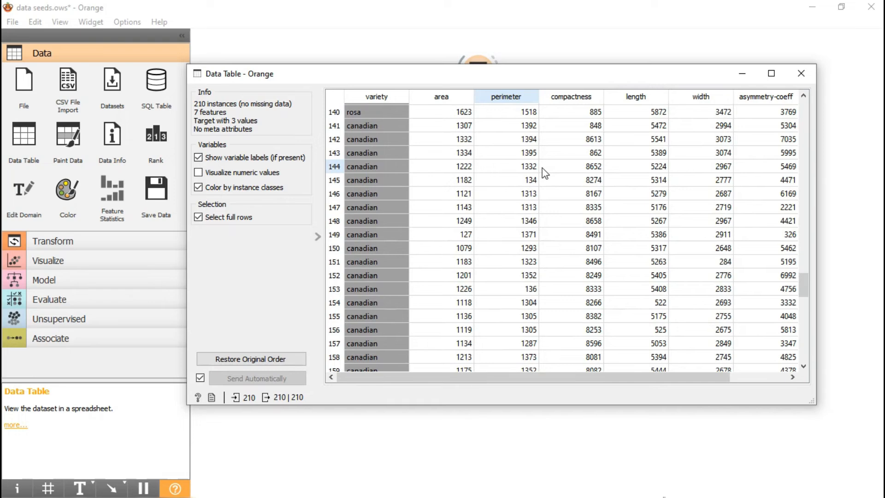
scroll(545, 172, up, 20)
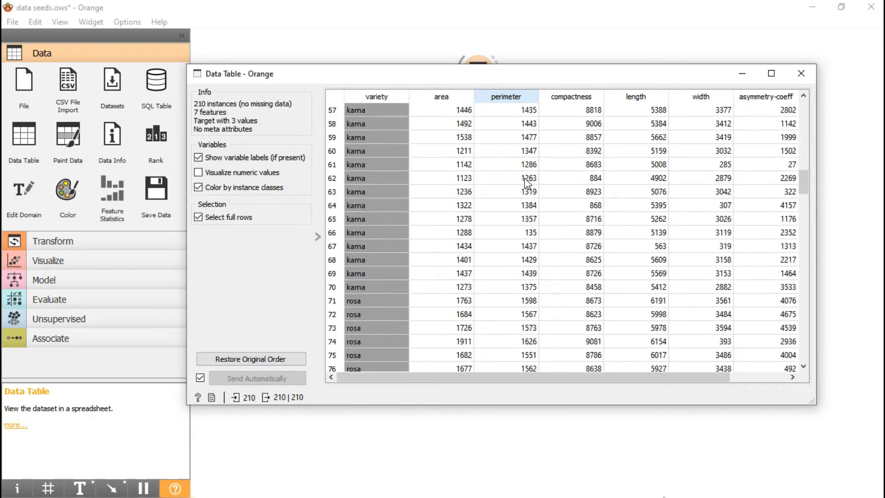
scroll(505, 187, up, 9)
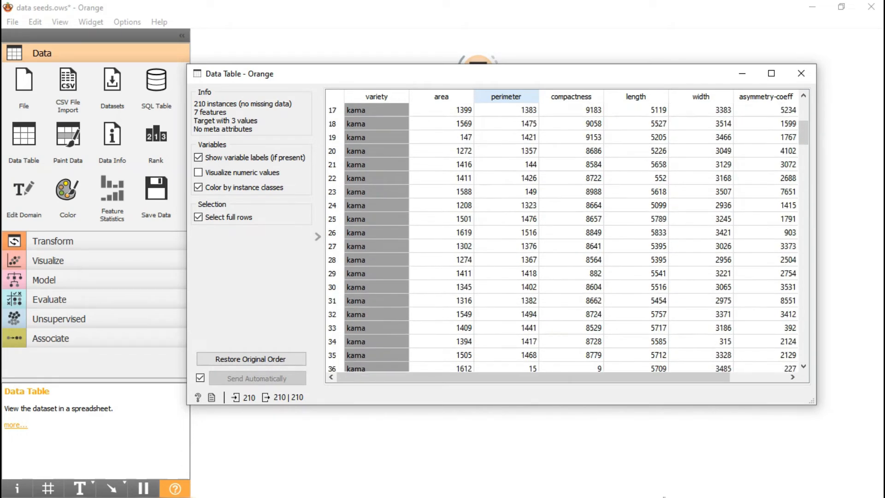
click(800, 73)
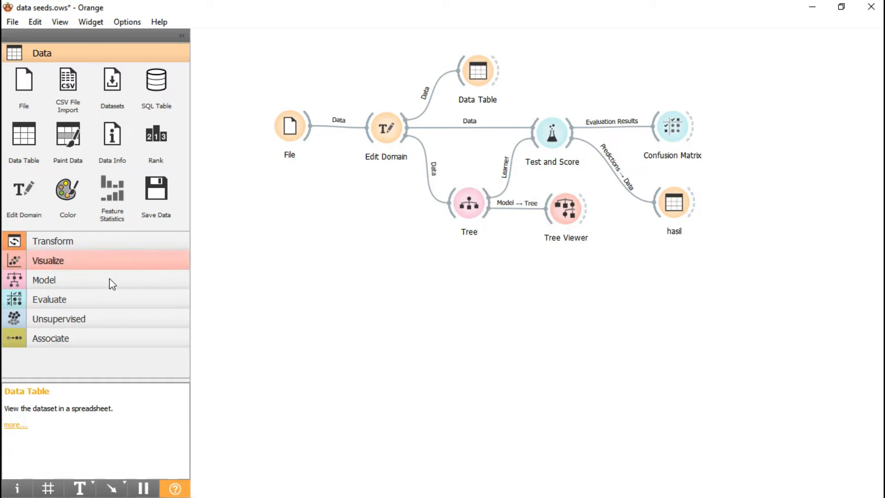
Step: Show the Model widgets and examine the Tree model's cross-validation scores in Test and Score, closing the window
click(95, 282)
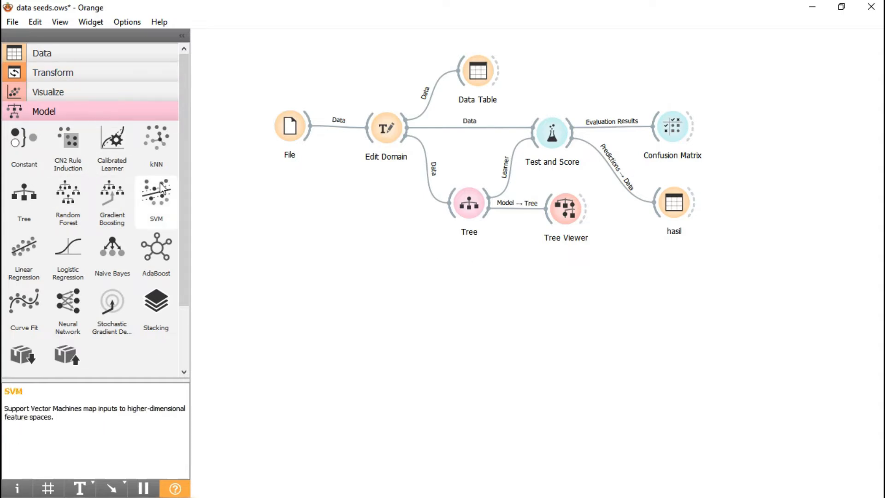
double_click(547, 134)
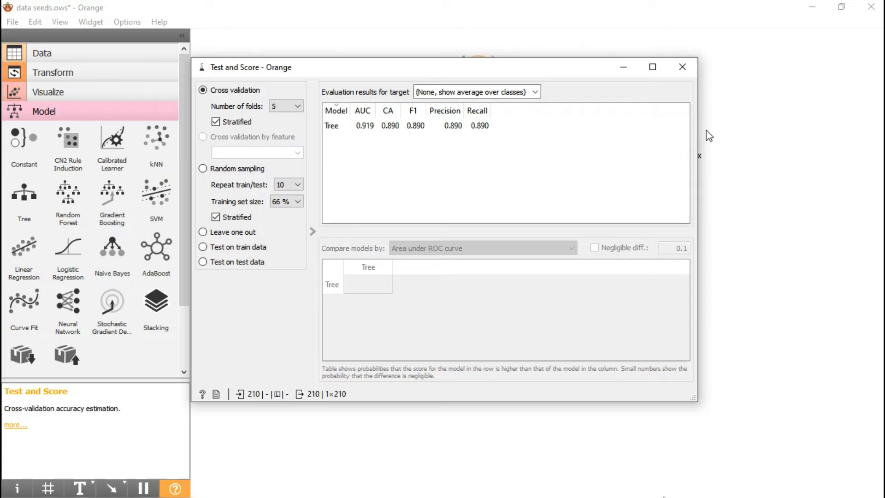
click(682, 67)
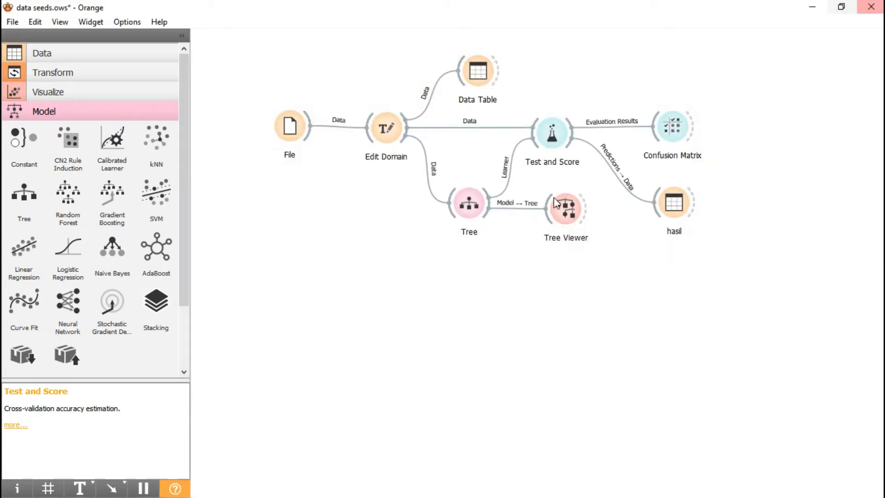
Step: Show the Visualize widgets and examine the seeds classification tree in the Tree Viewer widget
drag(186, 177, 175, 151)
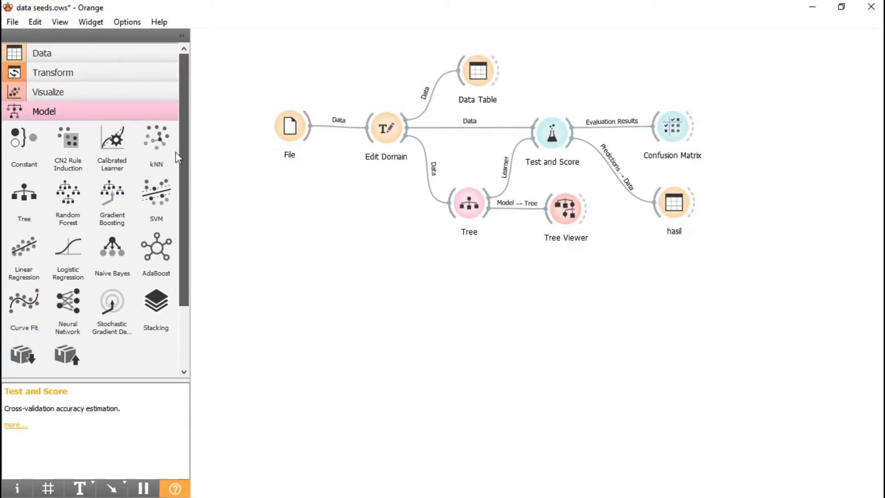
click(115, 89)
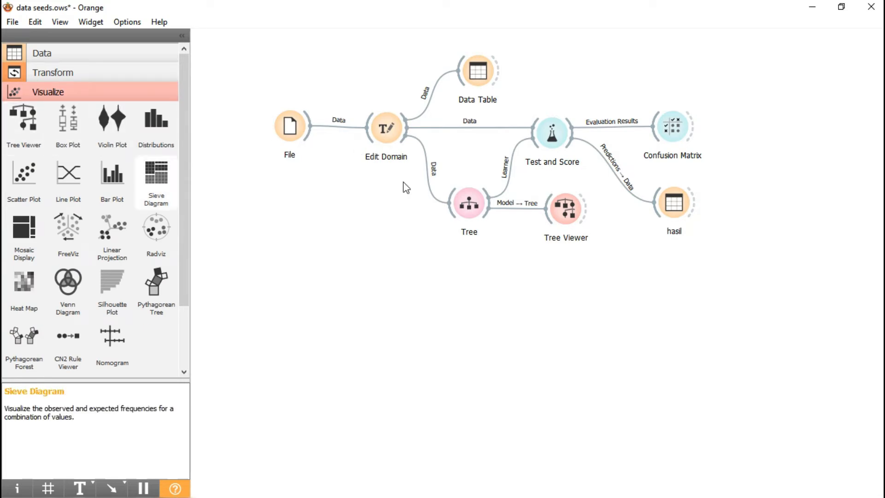
double_click(571, 204)
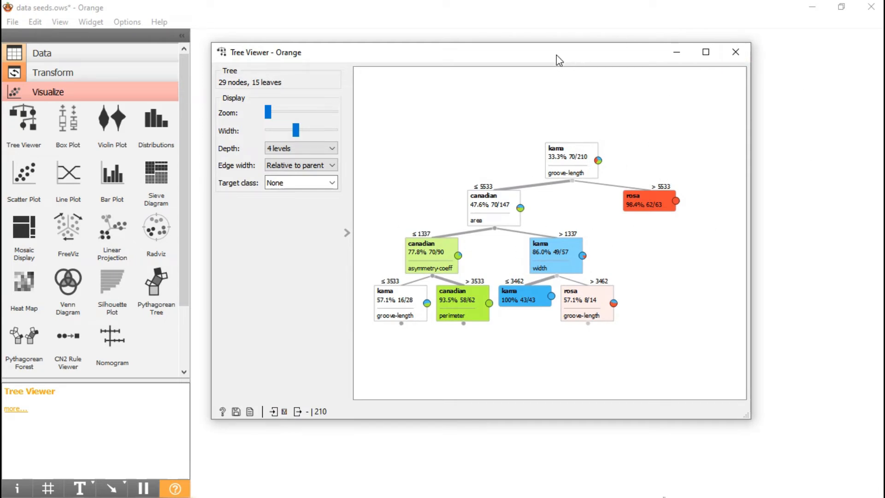
Step: Review the seeds classification tree's branches and its depth setting in the Tree Viewer, and close the viewer
drag(550, 63, 573, 75)
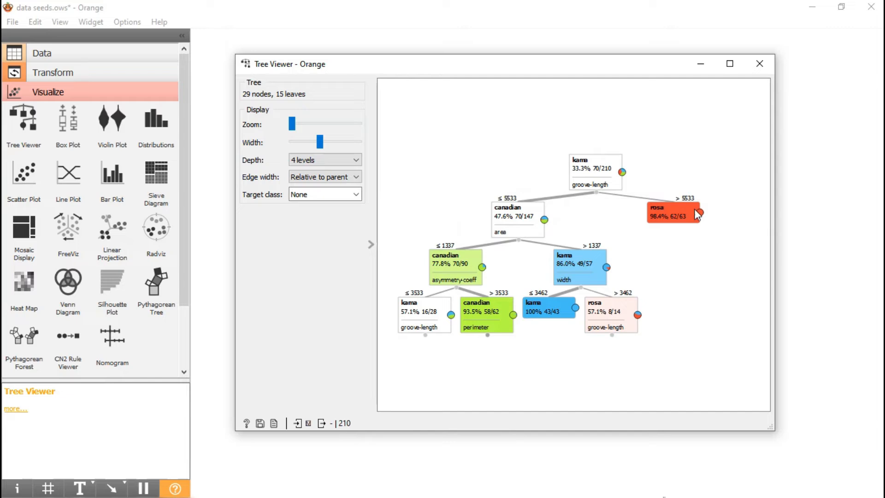
click(318, 161)
click(759, 63)
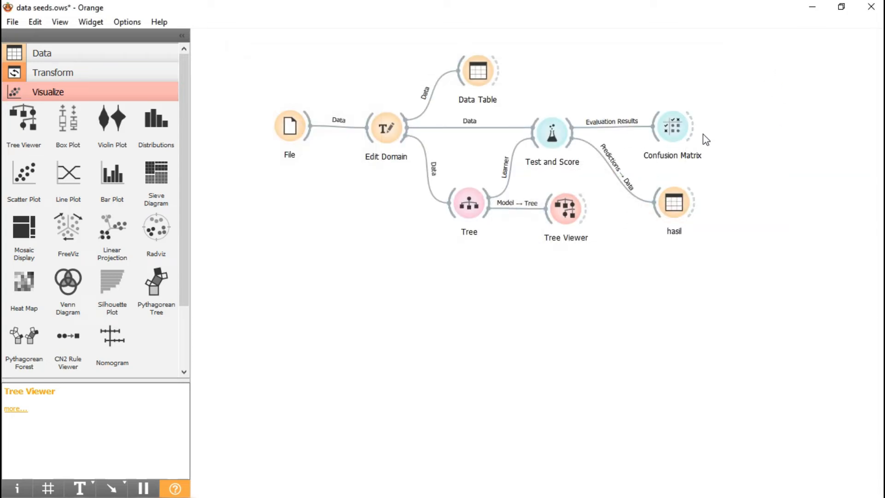
Step: Examine the Tree learner's actual versus predicted seed varieties in the Confusion Matrix widget, and close it
double_click(674, 130)
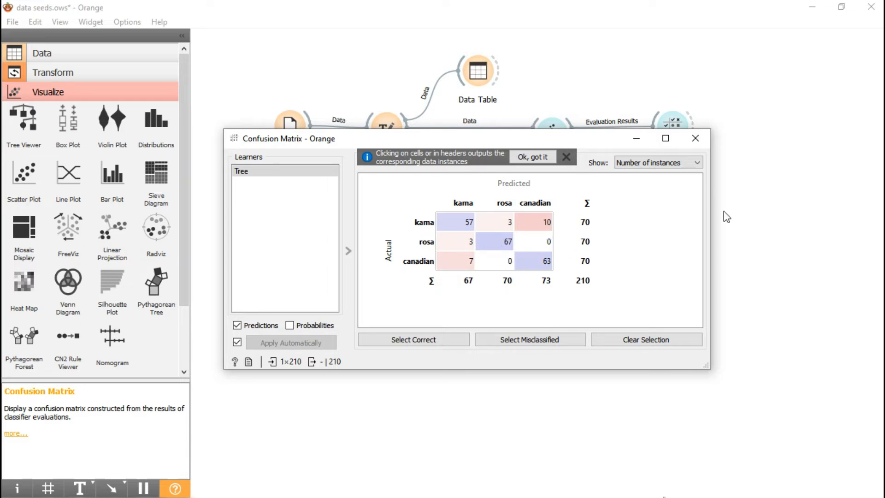
click(703, 140)
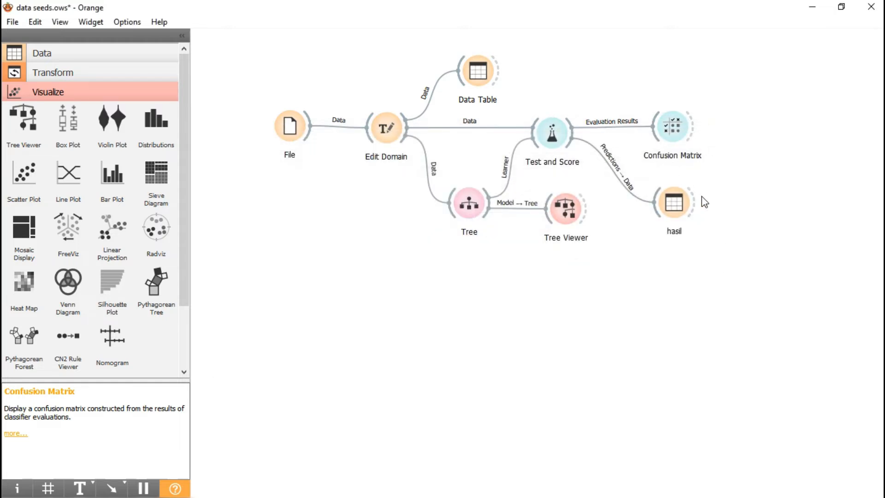
Step: Compare the actual variety with the Tree predictions and class probabilities across the rows of the hasil table, and close the table
click(671, 211)
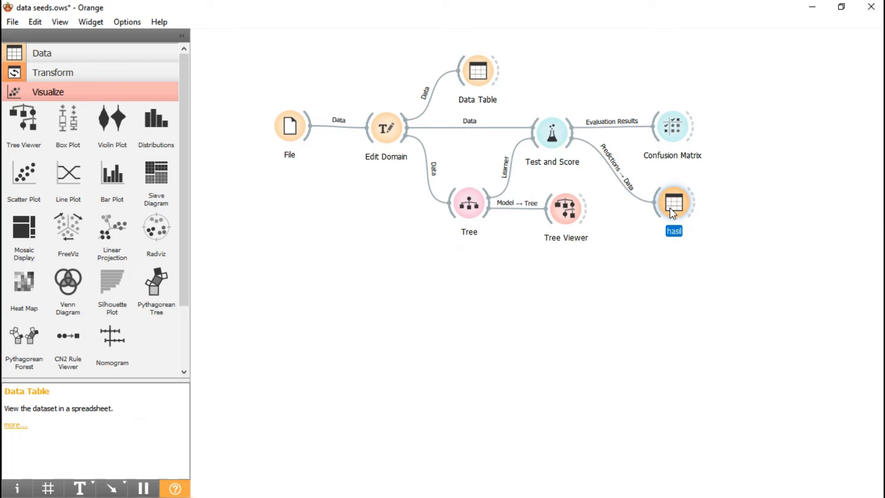
double_click(671, 207)
scroll(492, 161, down, 9)
scroll(489, 170, down, 4)
scroll(455, 190, up, 7)
drag(443, 85, 507, 115)
scroll(521, 148, down, 10)
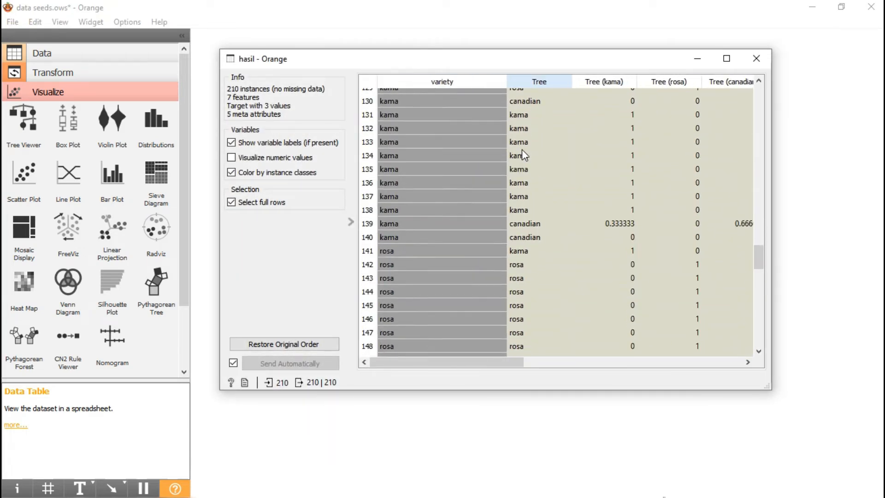
scroll(522, 151, up, 13)
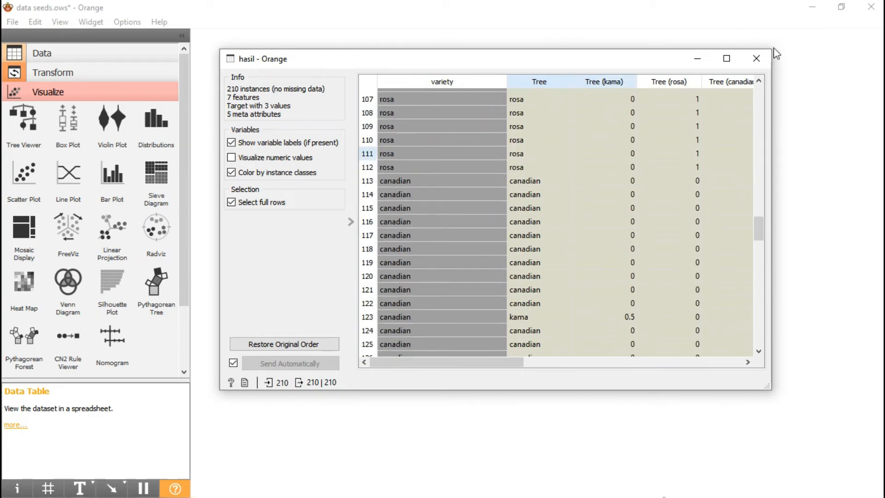
click(757, 58)
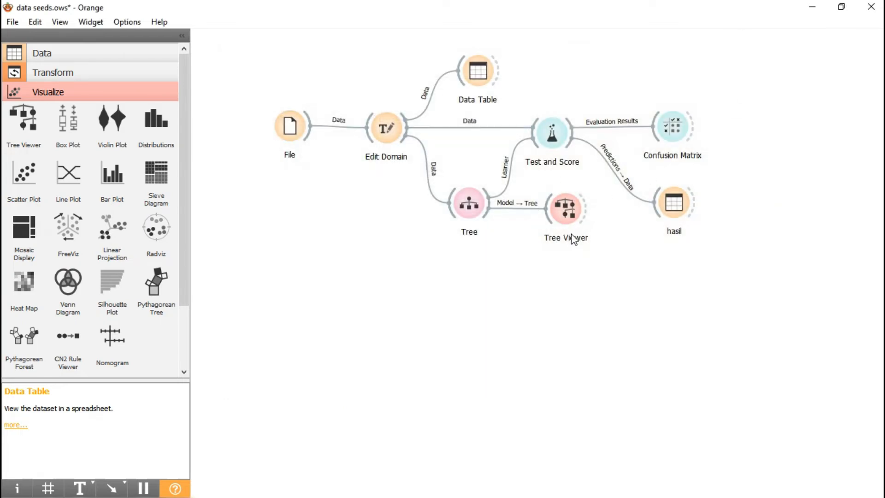
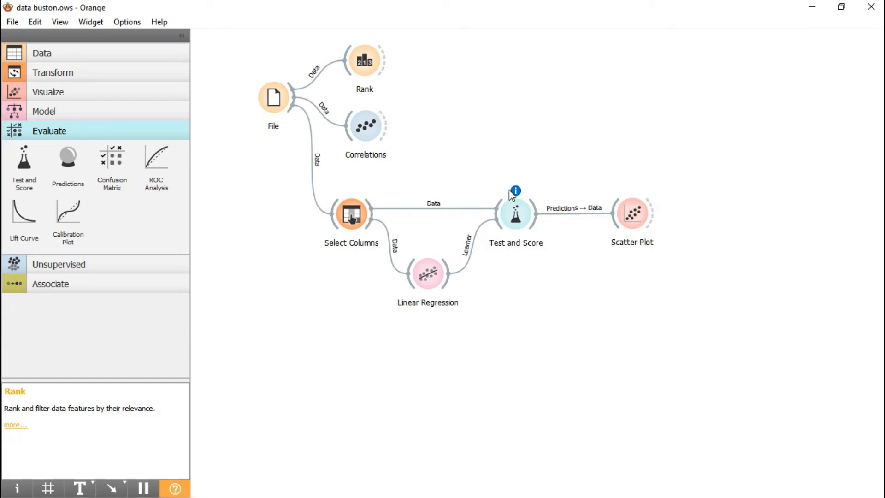
Step: Review the boston-housing.xlsx columns and their roles in the File widget, dismissing the tabular data notice, and close the widget
double_click(268, 97)
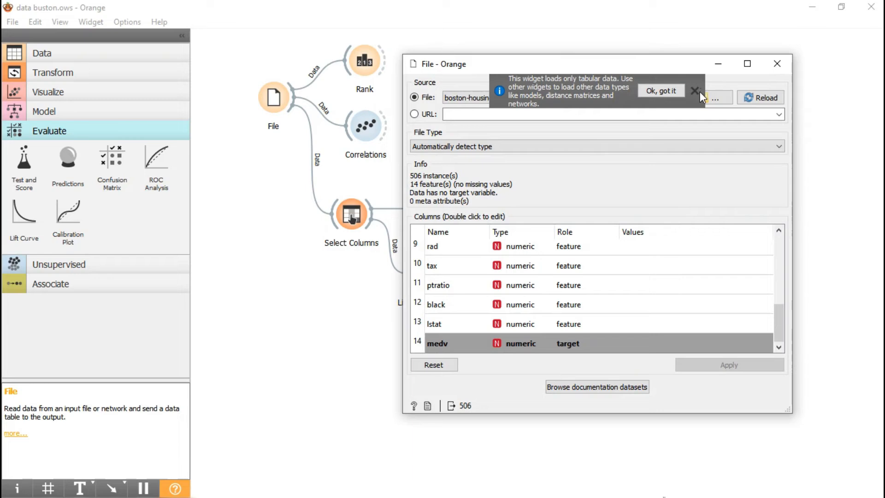
click(698, 92)
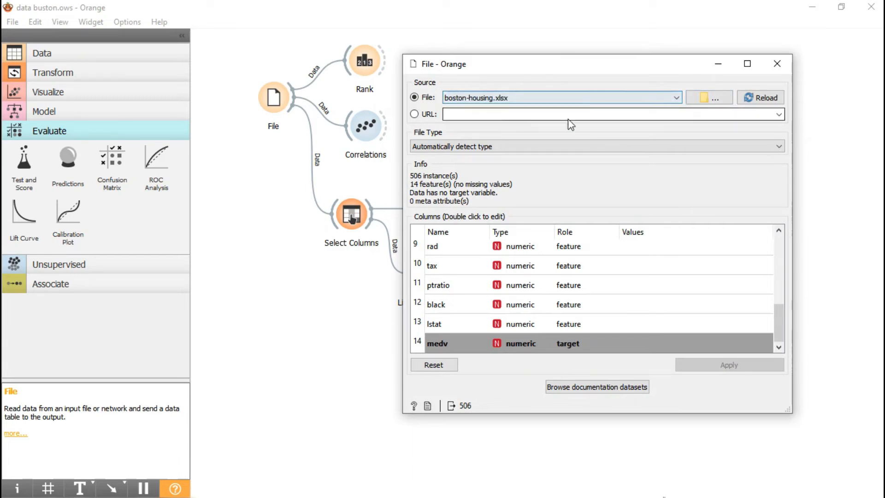
scroll(612, 349, up, 3)
scroll(571, 329, down, 3)
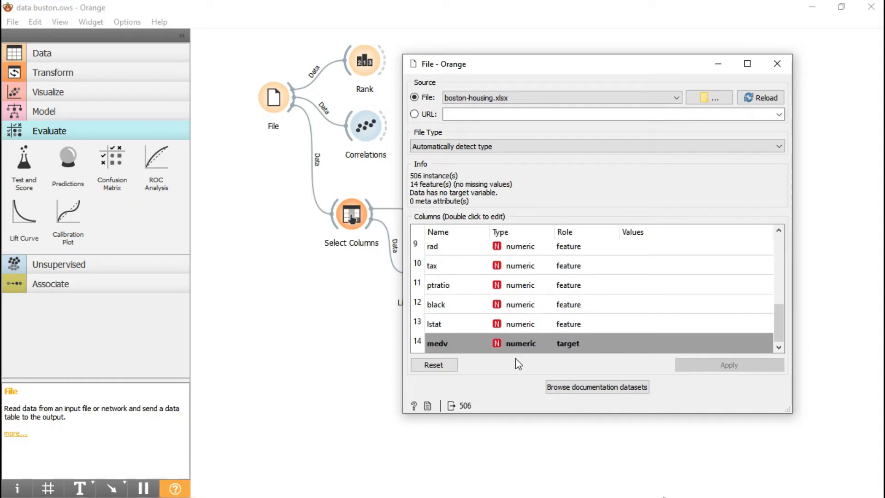
click(777, 64)
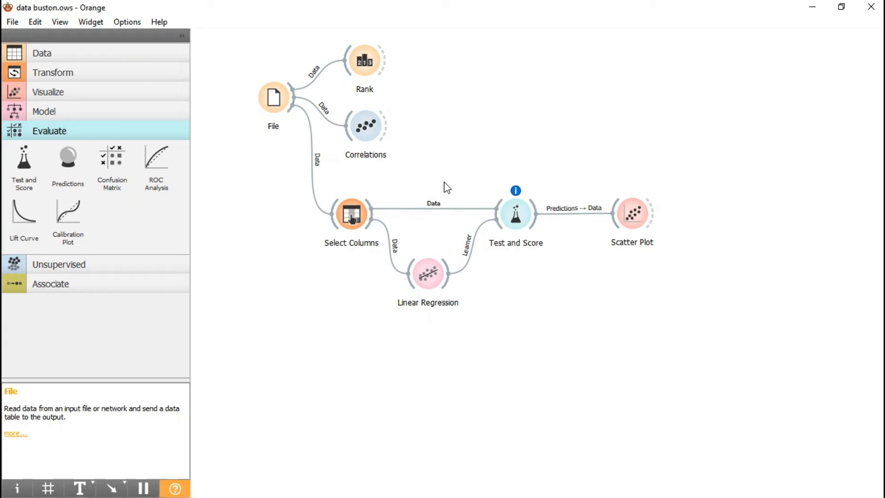
Step: Examine the Univariate Regression and RReliefF scores of the housing attributes in the Rank widget, and close it
drag(370, 64, 367, 63)
double_click(368, 64)
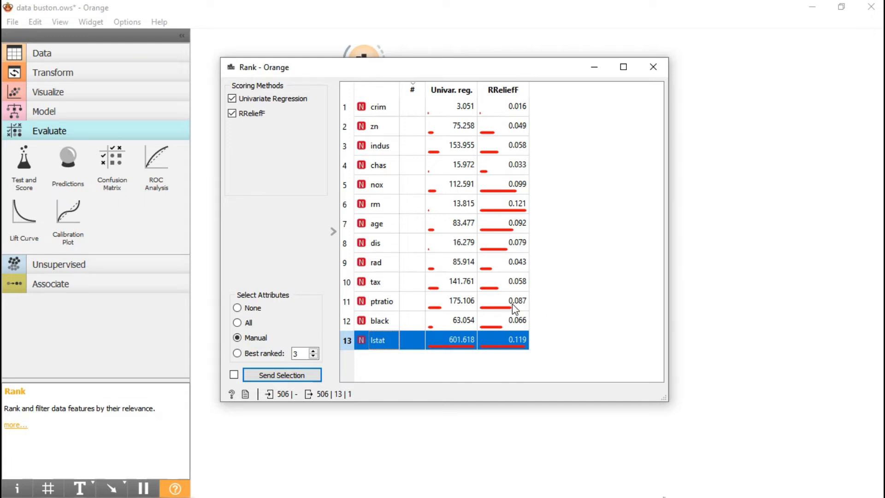
click(647, 72)
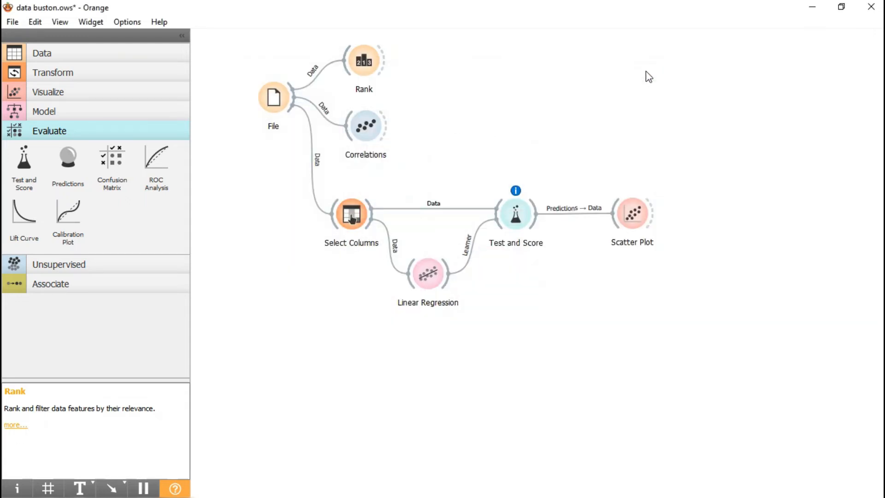
Step: Examine the Pearson correlations of the housing attributes with medv in the Correlations widget, and close it
double_click(377, 138)
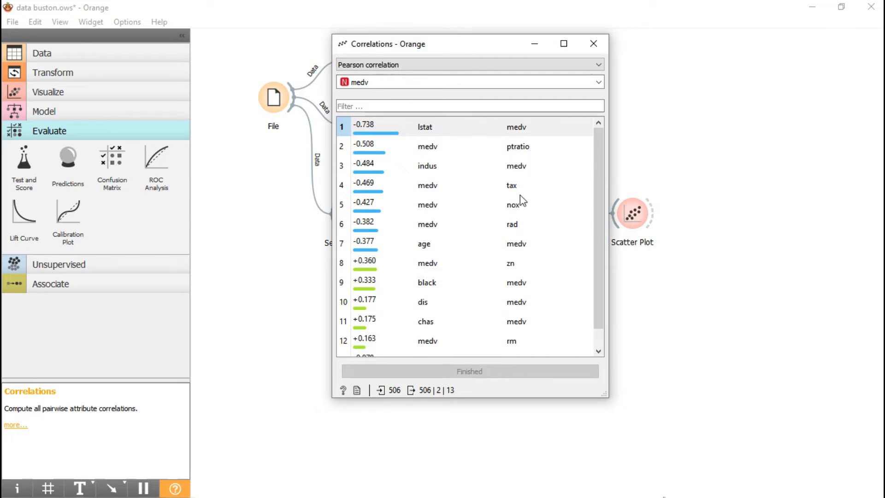
drag(496, 44, 596, 61)
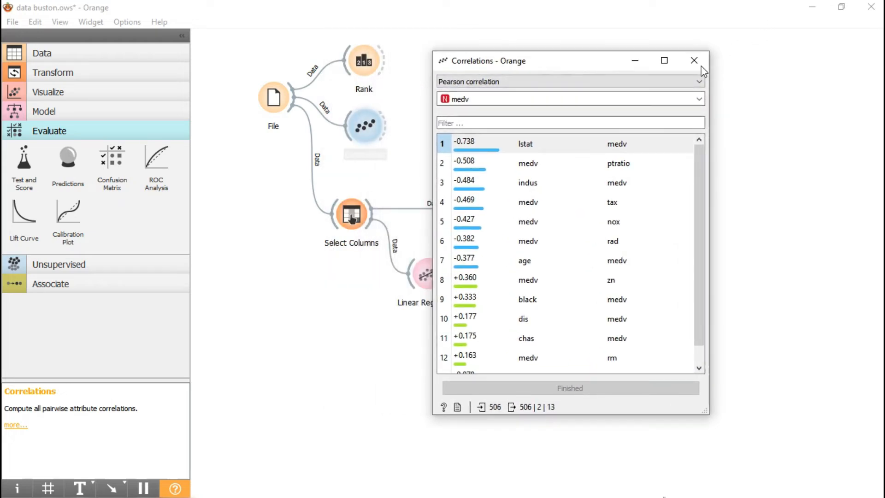
click(679, 57)
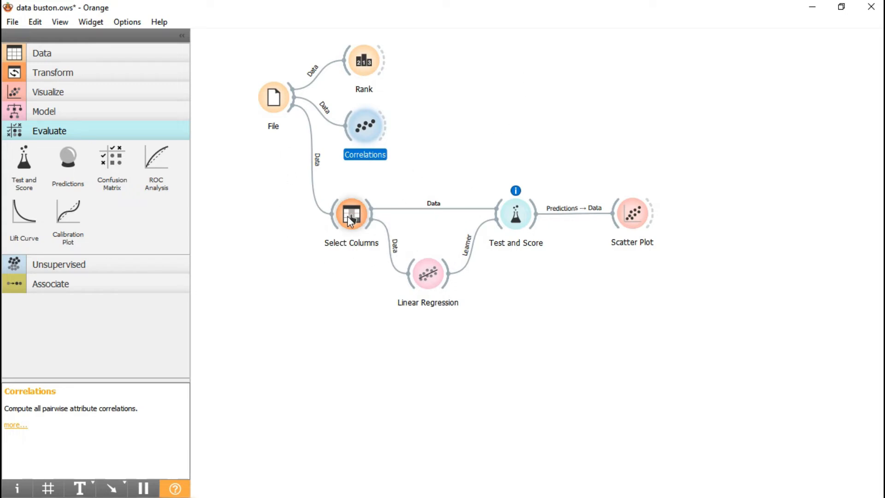
Step: Show the Data and Transform widgets, and review the feature and target assignment in the Select Columns widget before closing it
click(73, 54)
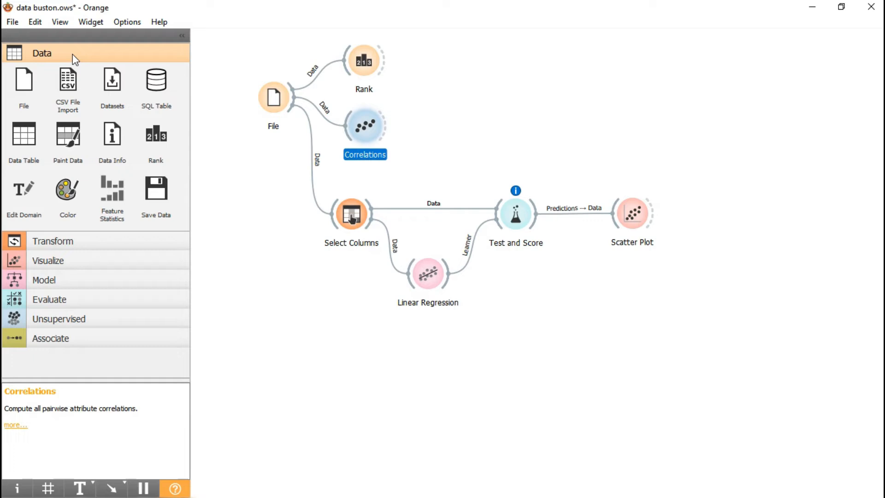
click(76, 242)
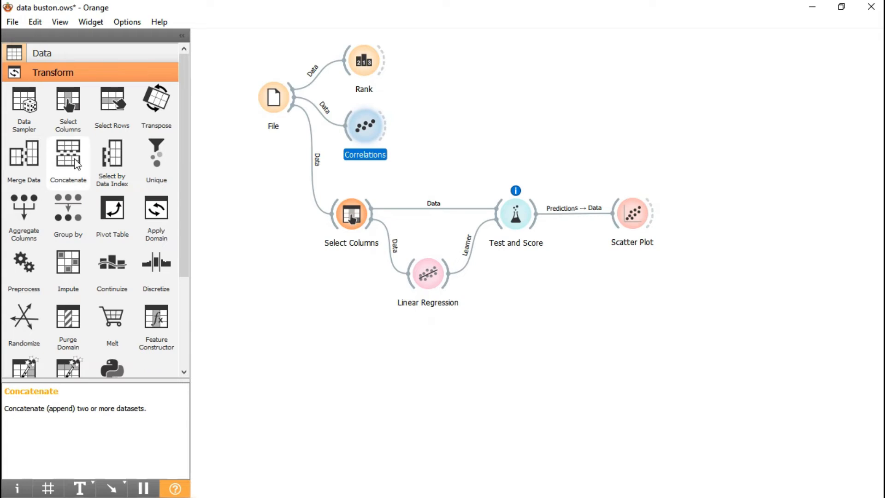
double_click(354, 214)
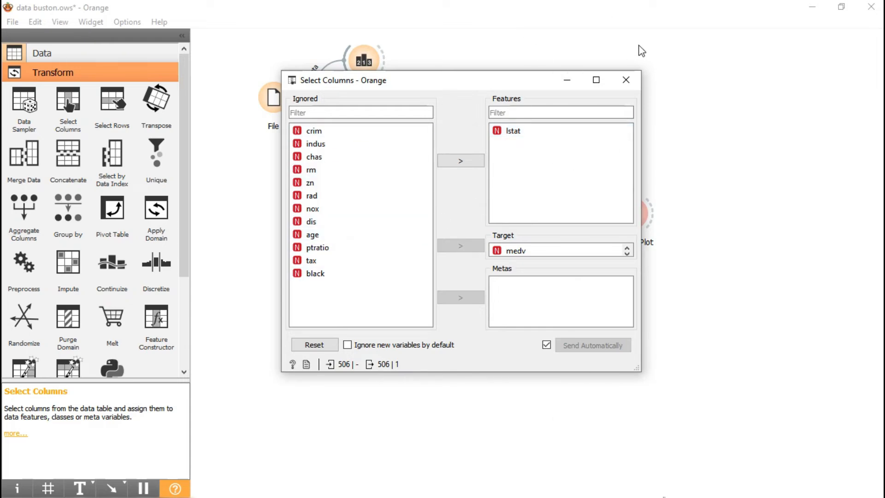
click(629, 83)
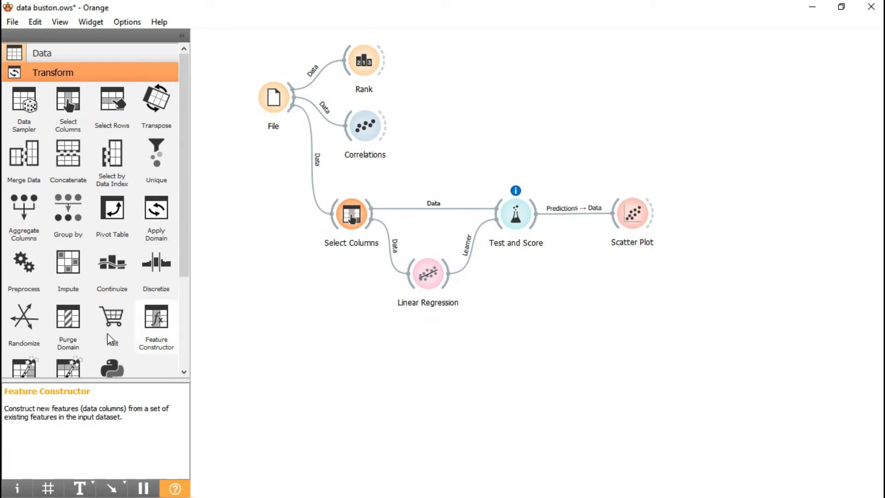
Step: Show the Model and Evaluate widgets, and examine the Linear Regression scores in the Test and Score widget before closing it
scroll(132, 294, down, 3)
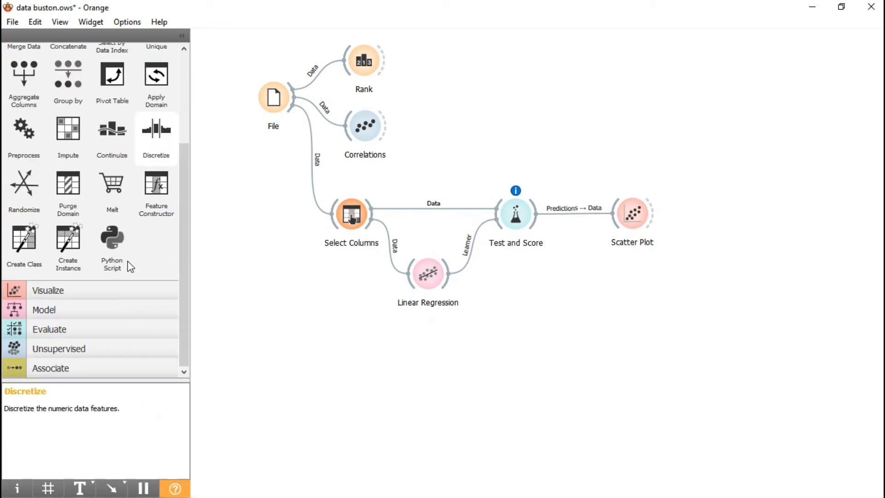
click(94, 308)
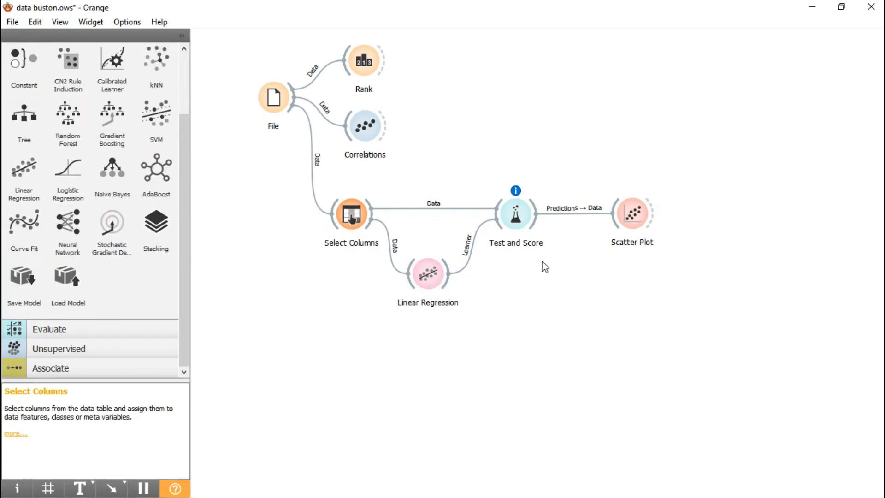
click(103, 333)
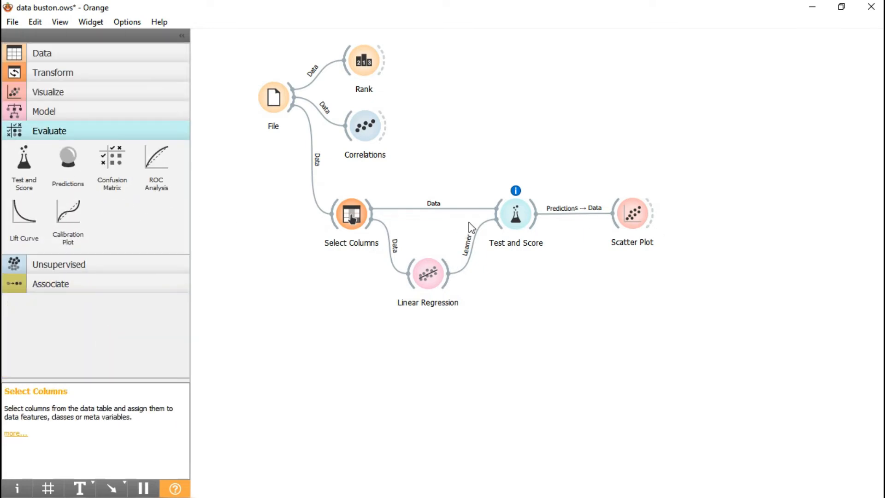
double_click(525, 219)
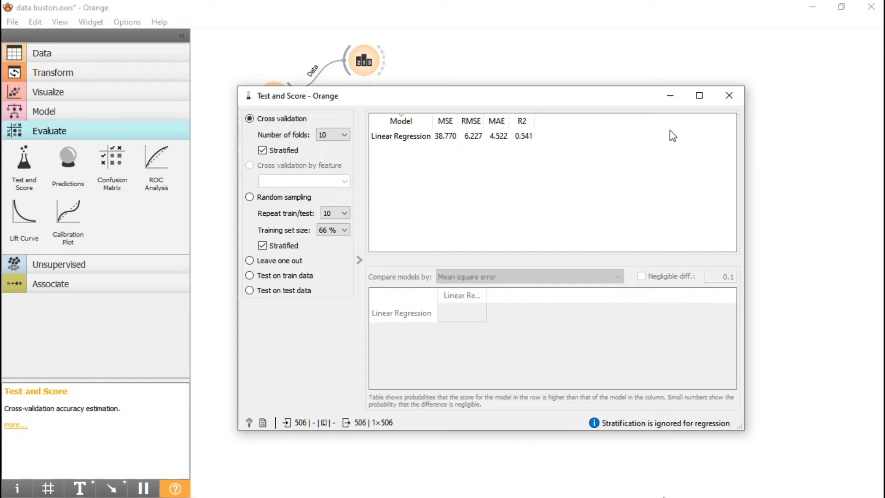
click(730, 95)
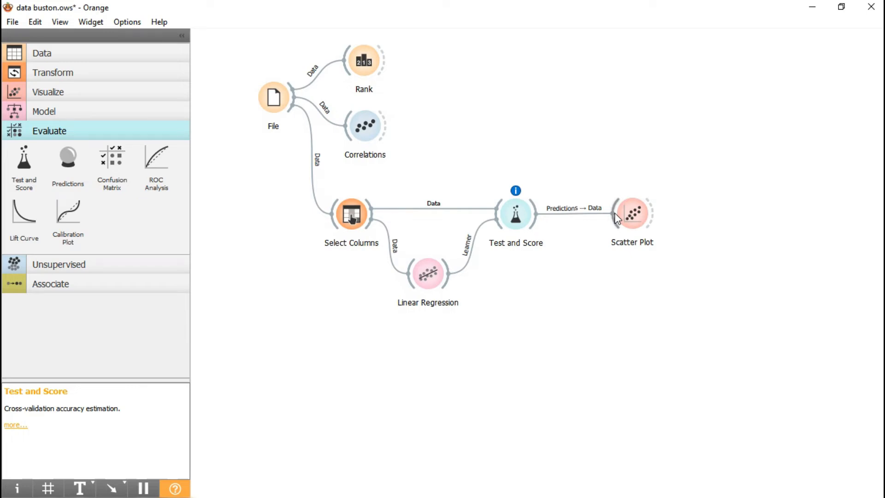
Step: View the regression Scatter Plot with lstat on the x axis and first lstat, then medv, on the y axis
double_click(627, 224)
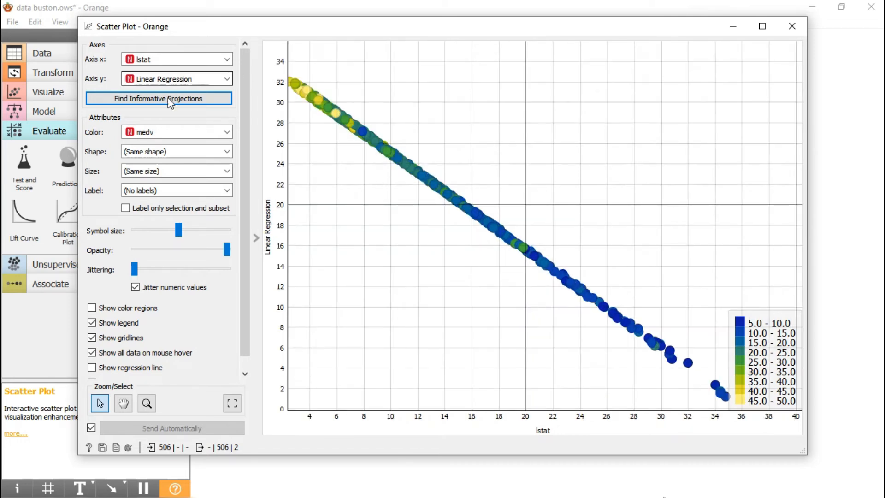
click(195, 75)
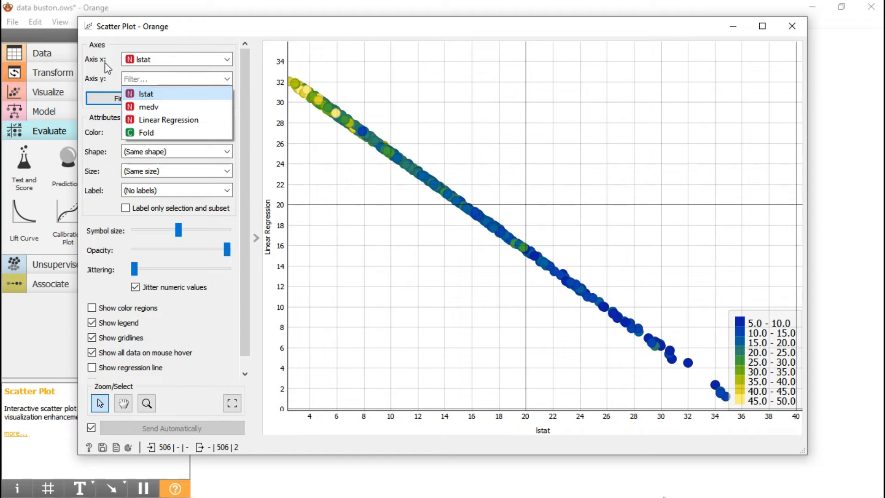
click(183, 98)
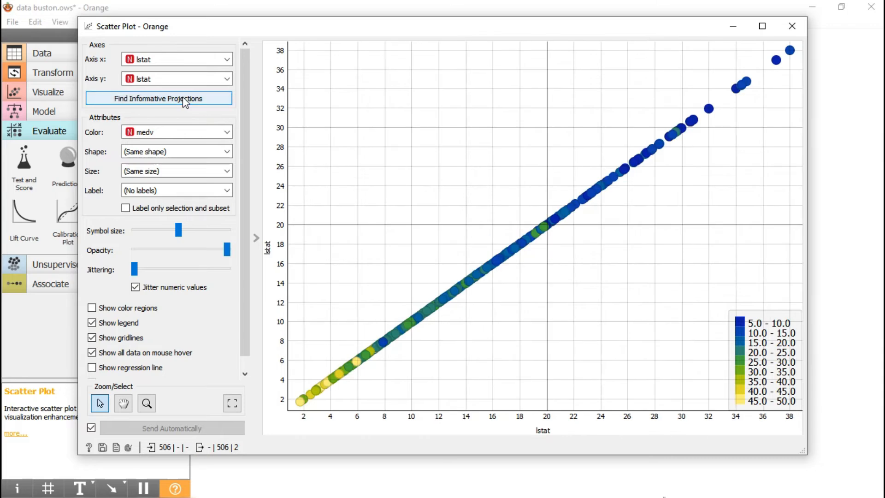
click(201, 78)
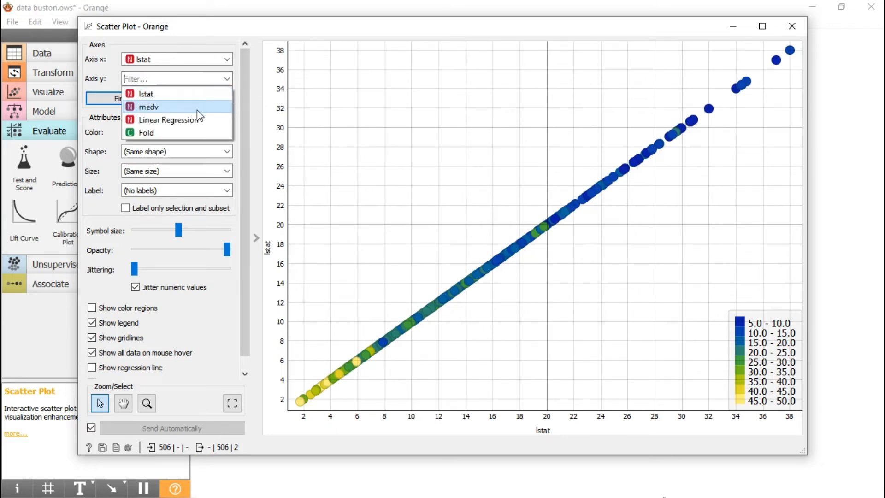
click(197, 110)
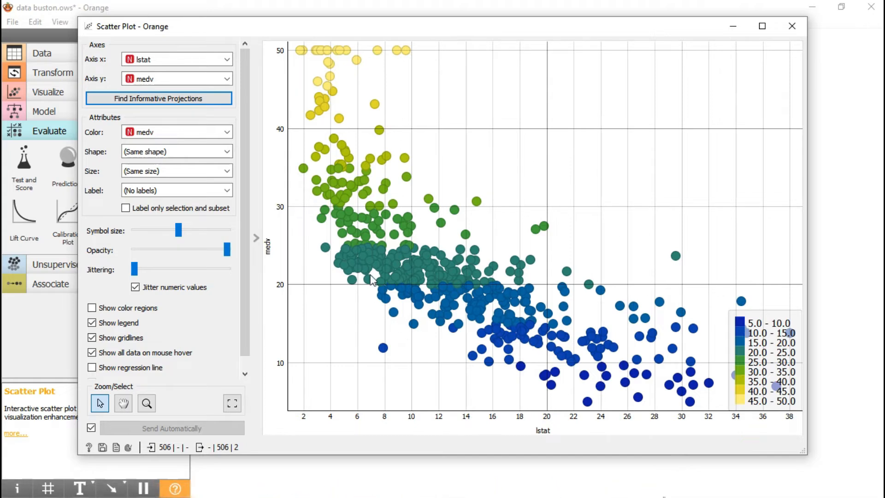
Step: Set the Scatter Plot's y axis to Linear Regression, examine the predictions against lstat, and close the plot
click(198, 79)
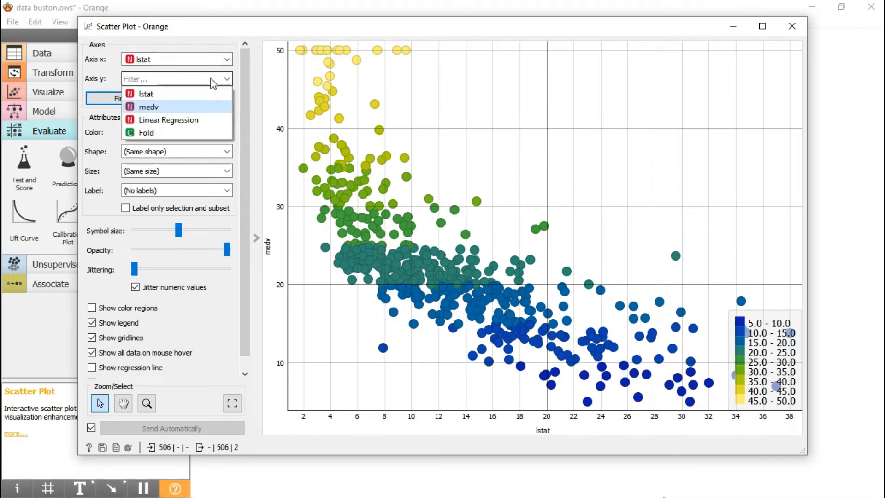
click(195, 121)
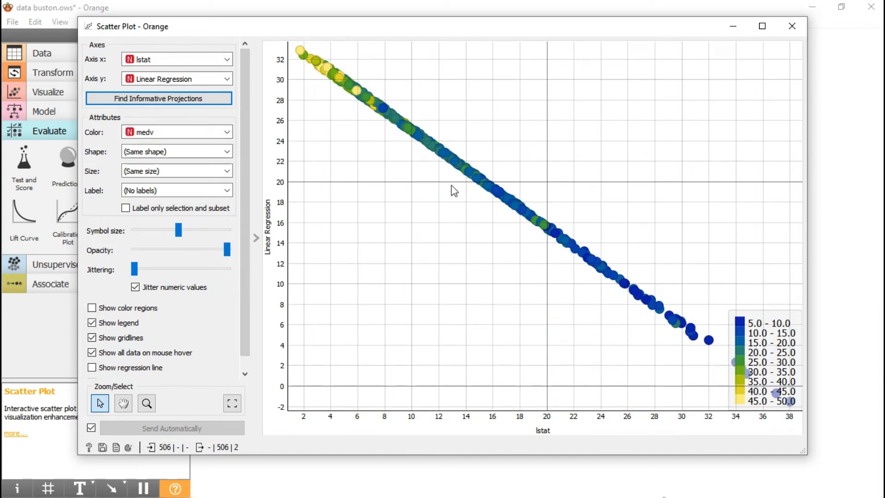
click(791, 26)
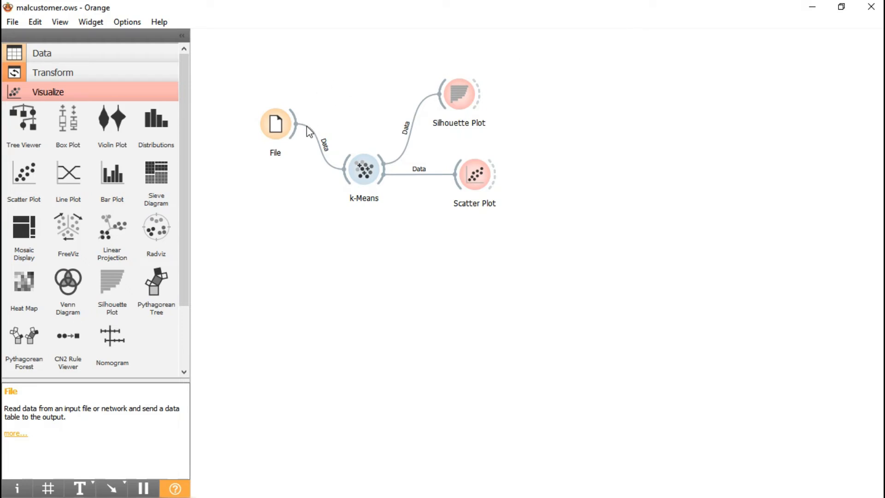
Step: Review the mallcustomers.xlsx columns and their roles in the File widget, dismissing the tabular data notice, and close the widget
double_click(284, 127)
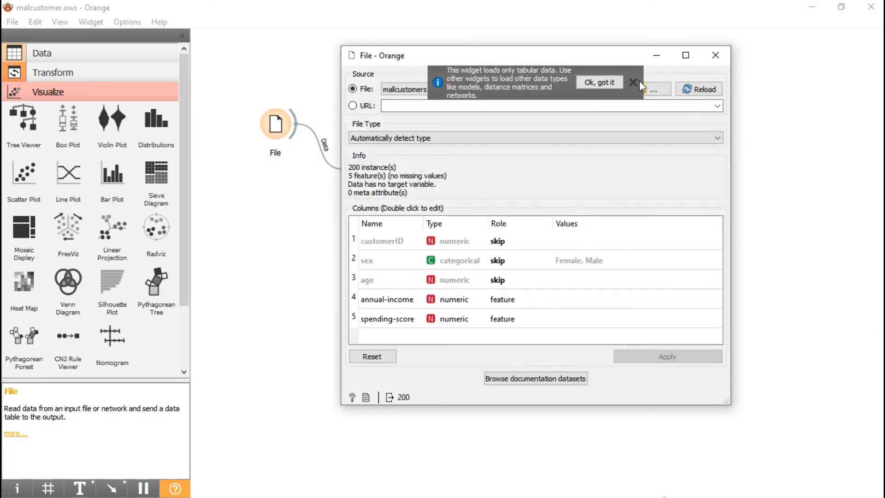
click(632, 86)
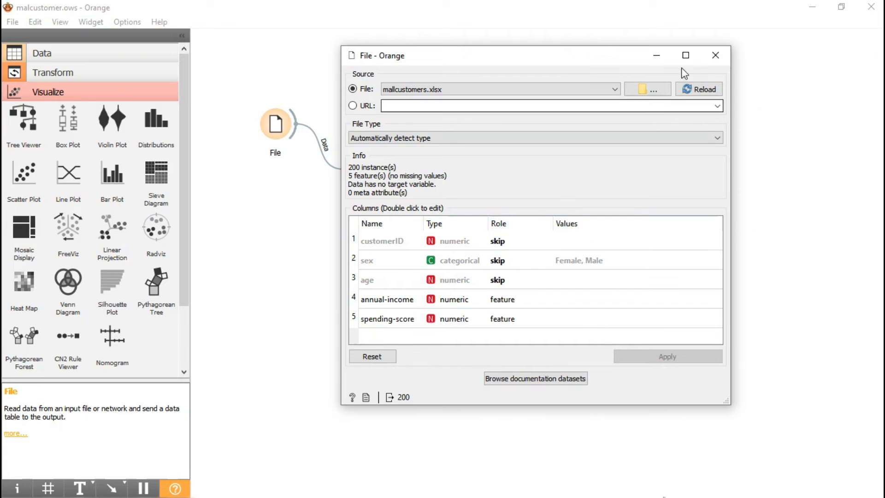
click(715, 55)
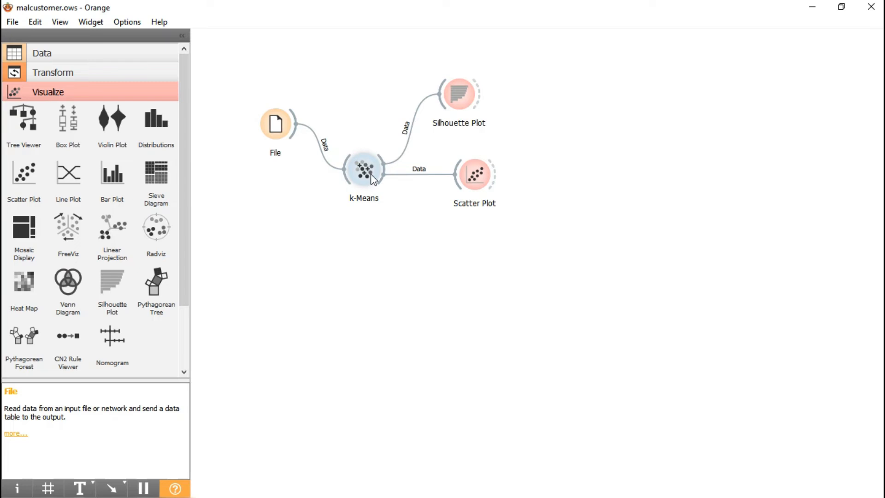
Step: Review the number of clusters, preprocessing and initialization settings in the k-Means widget, and close it
mouse_move(371, 173)
double_click(362, 176)
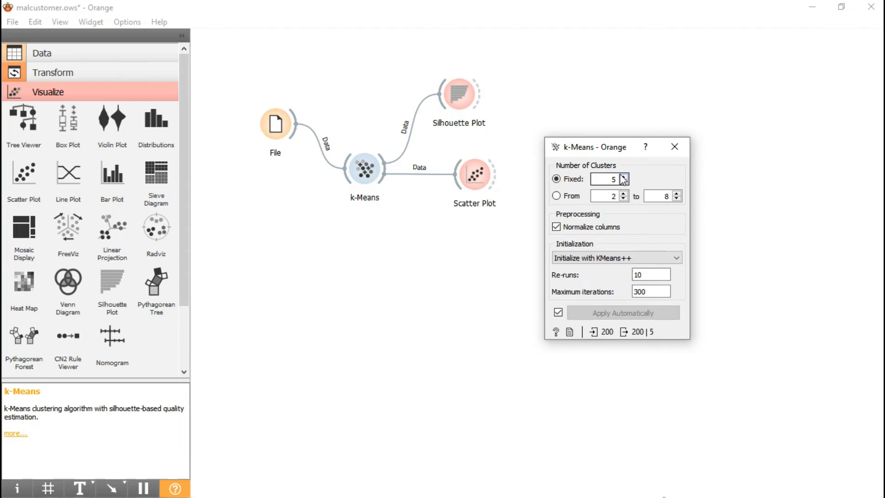
click(673, 147)
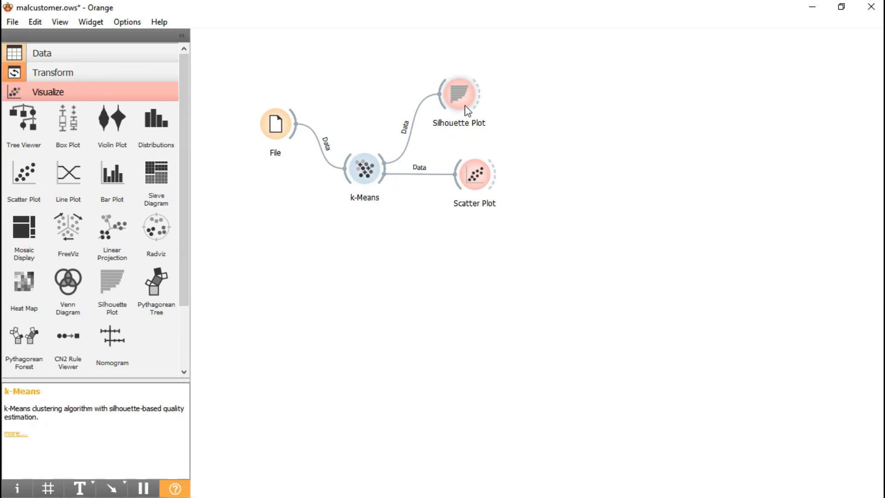
Step: Examine the customer clusters' silhouette scores in the Silhouette Plot widget, and close it
click(457, 94)
double_click(457, 95)
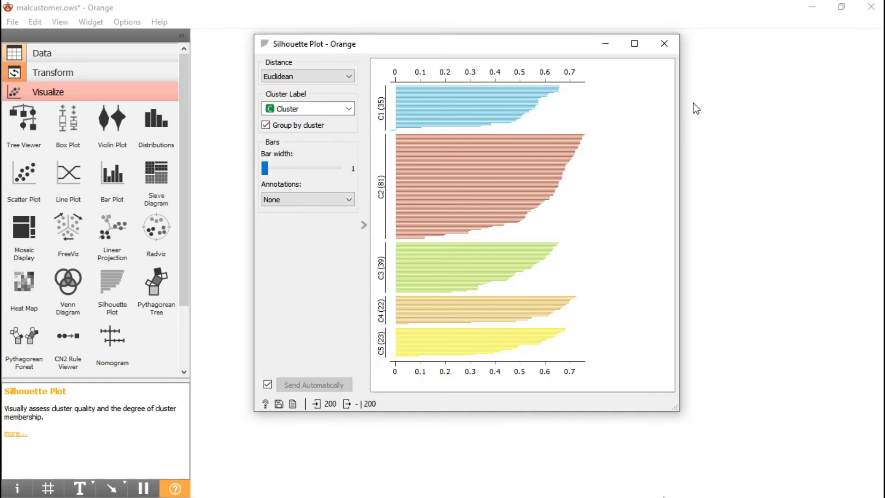
click(664, 42)
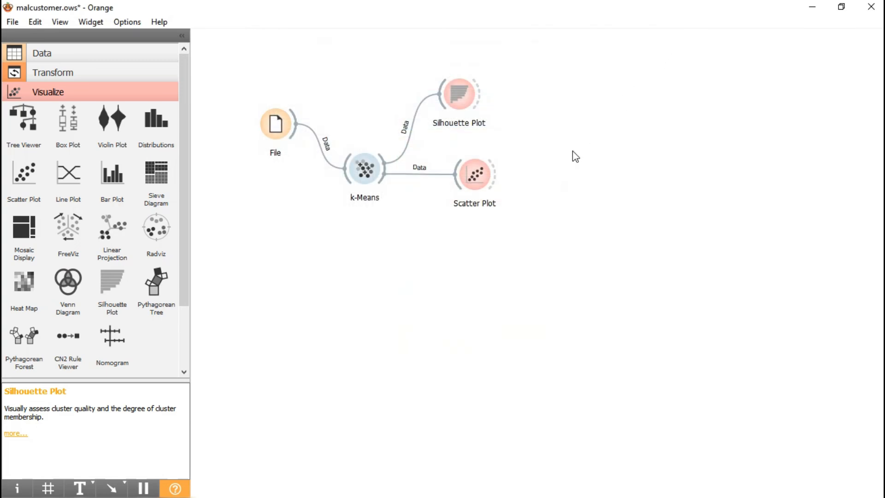
Step: Examine the customer clusters by spending-score and annual-income in the Scatter Plot widget, and close it
double_click(488, 171)
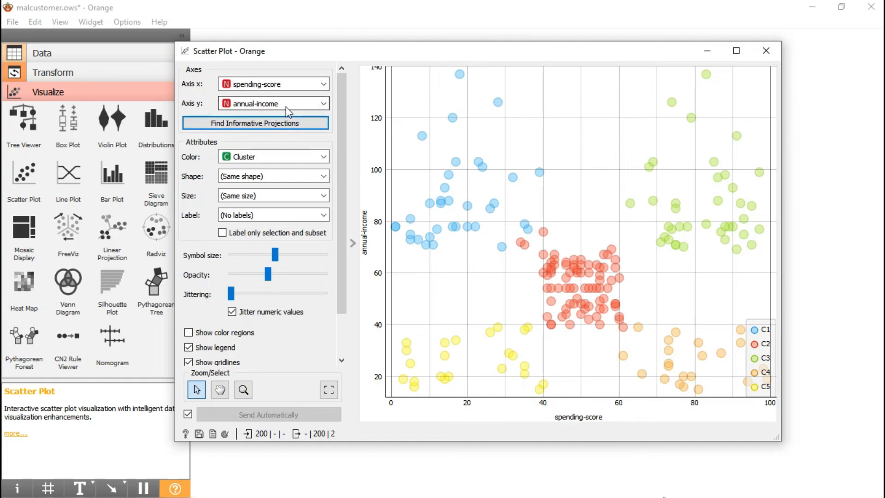
click(324, 109)
click(325, 109)
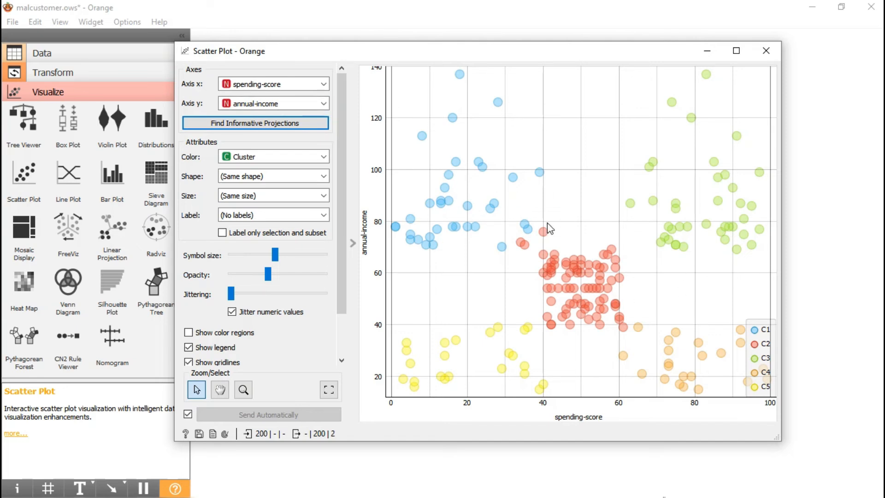
scroll(549, 229, down, 1)
scroll(486, 237, down, 1)
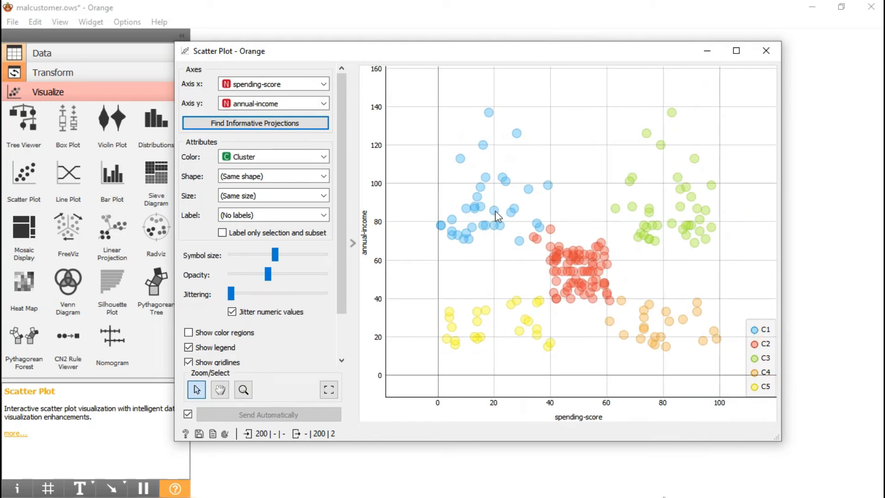
scroll(519, 238, down, 1)
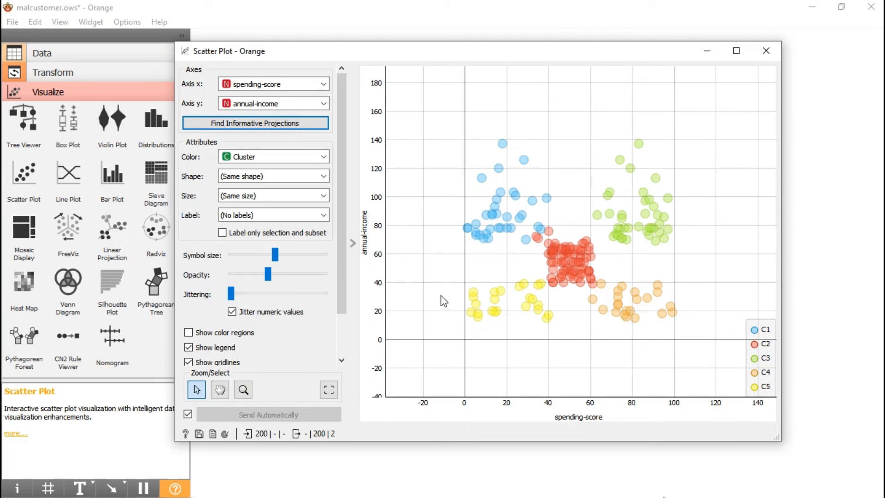
scroll(520, 279, up, 2)
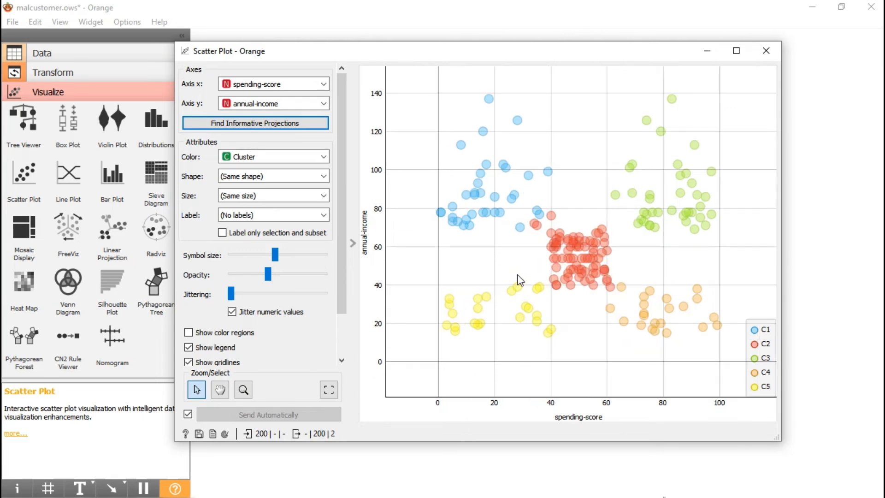
click(766, 50)
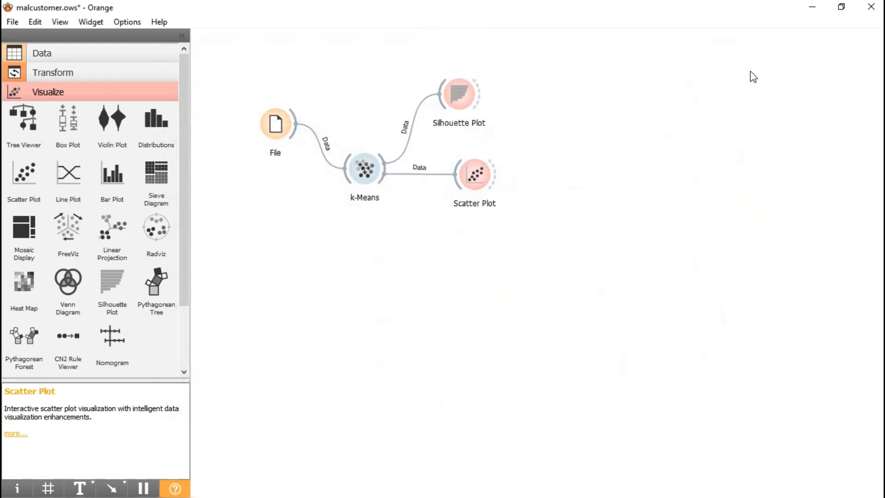
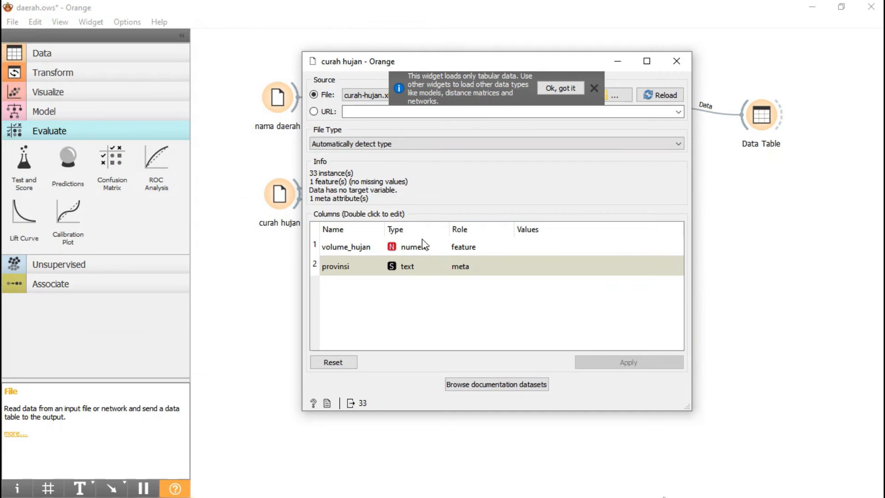
Step: Review the curah-hujan.xlsx columns in the curah hujan widget, dismissing the tabular data notice, glance at the nama daerah widget, and close both
click(593, 88)
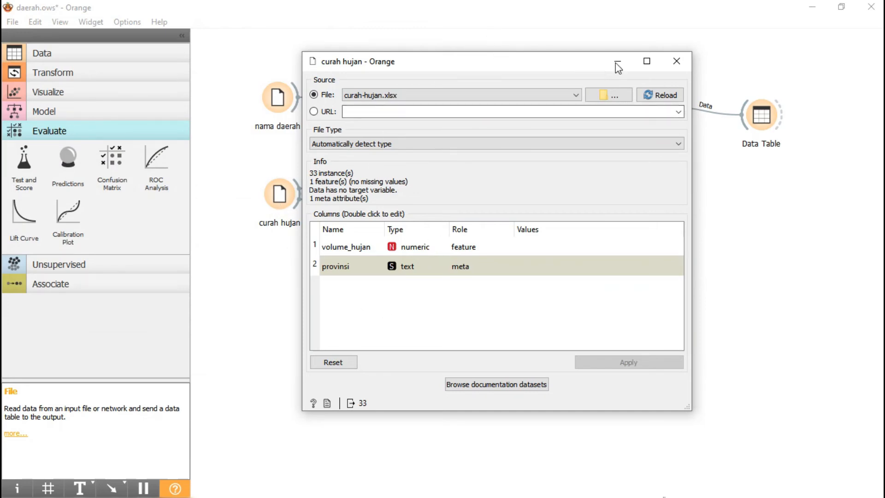
click(676, 62)
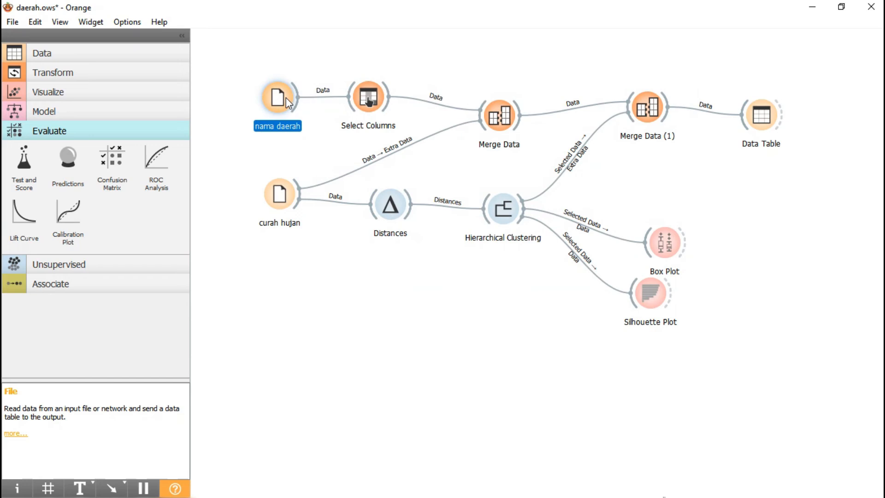
double_click(286, 98)
click(388, 10)
double_click(280, 194)
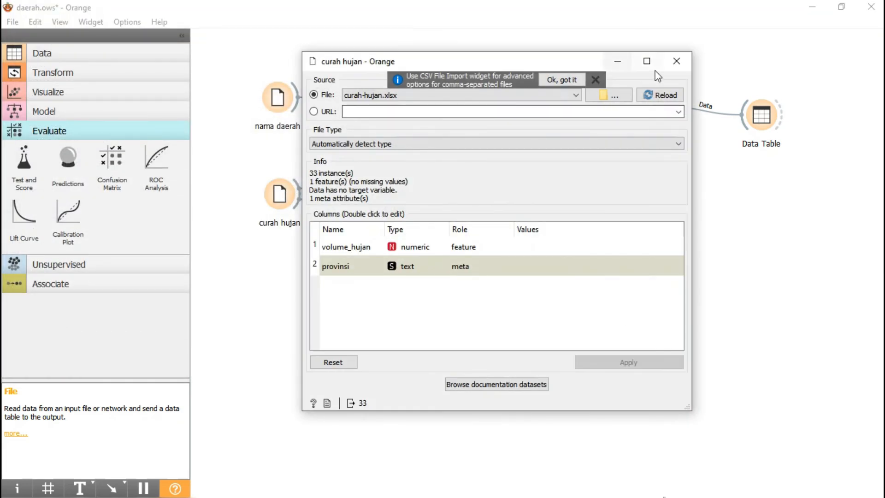
click(676, 62)
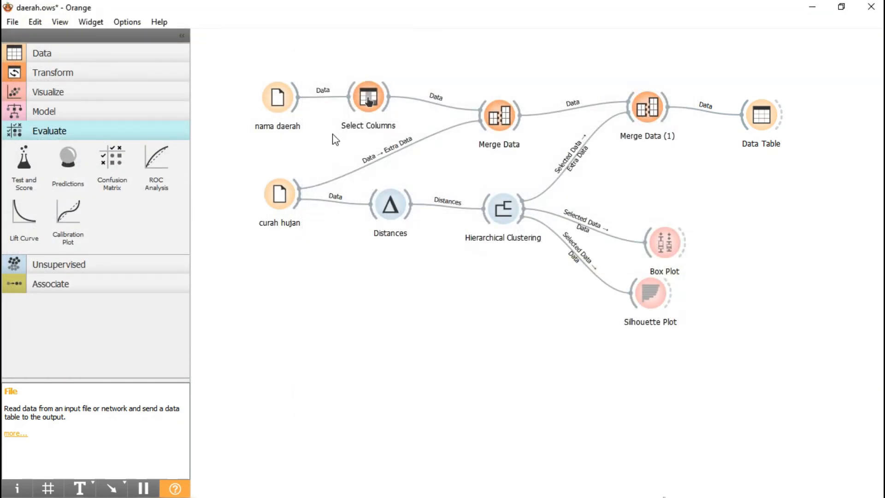
Step: Compare the columns and roles of curah-hujan.xlsx and namadaerah.xlsx in their File widgets, closing each one
double_click(284, 189)
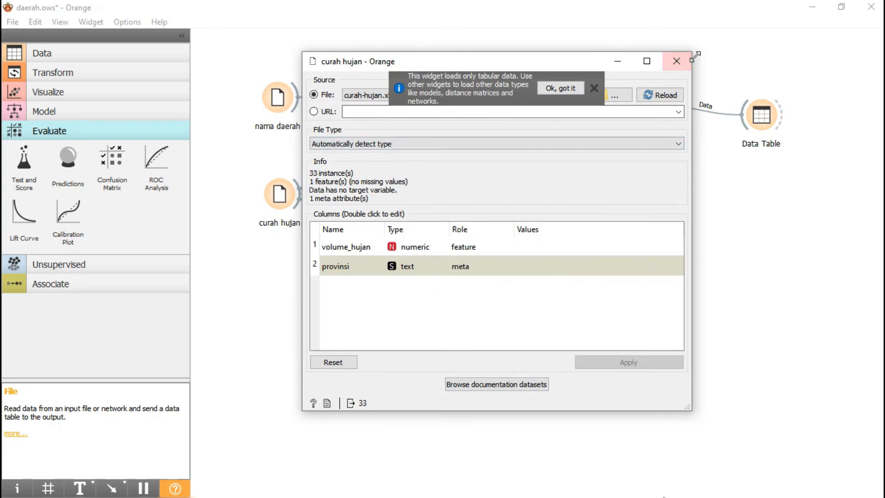
click(677, 61)
double_click(276, 98)
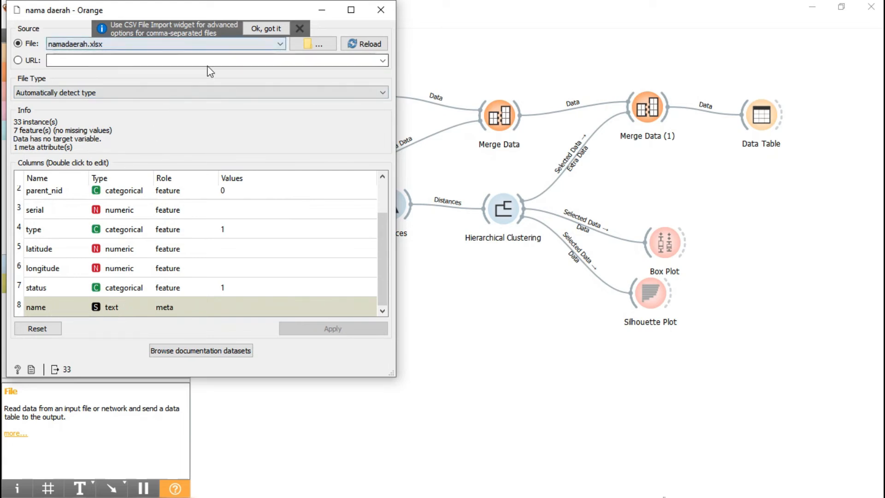
click(381, 8)
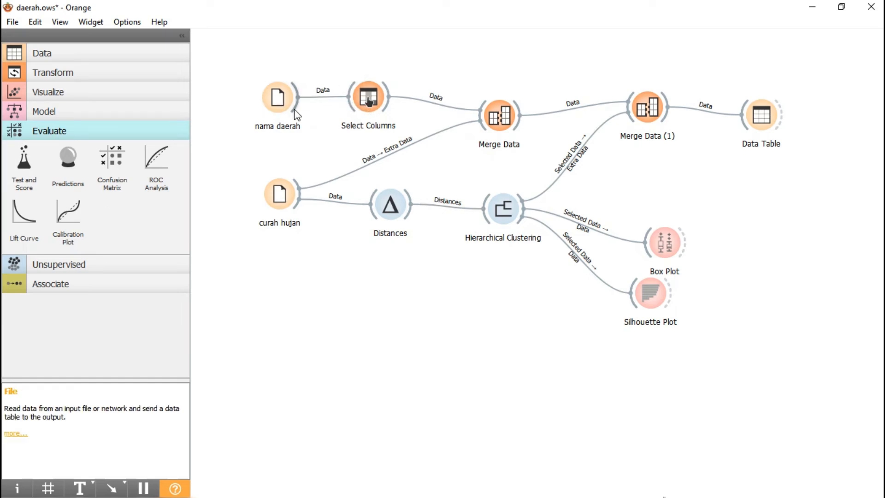
Step: Review the ignored, feature and meta variables in the Select Columns widget, and close it
double_click(370, 96)
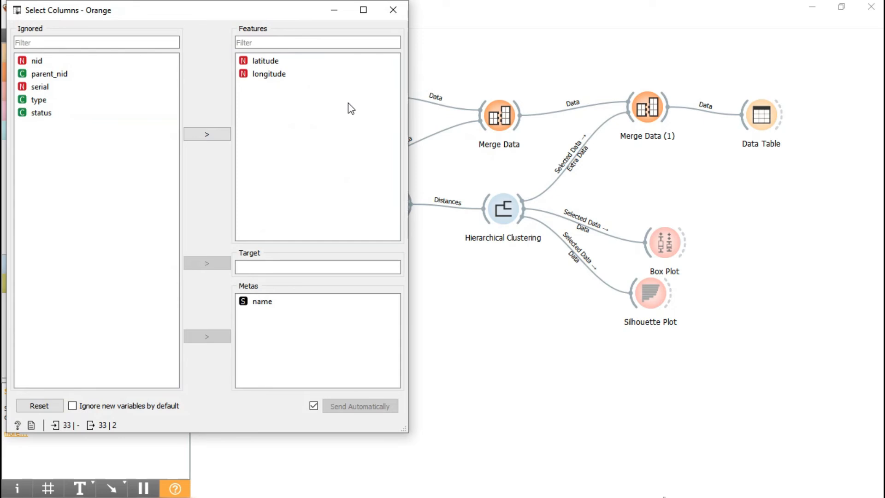
drag(163, 9, 247, 47)
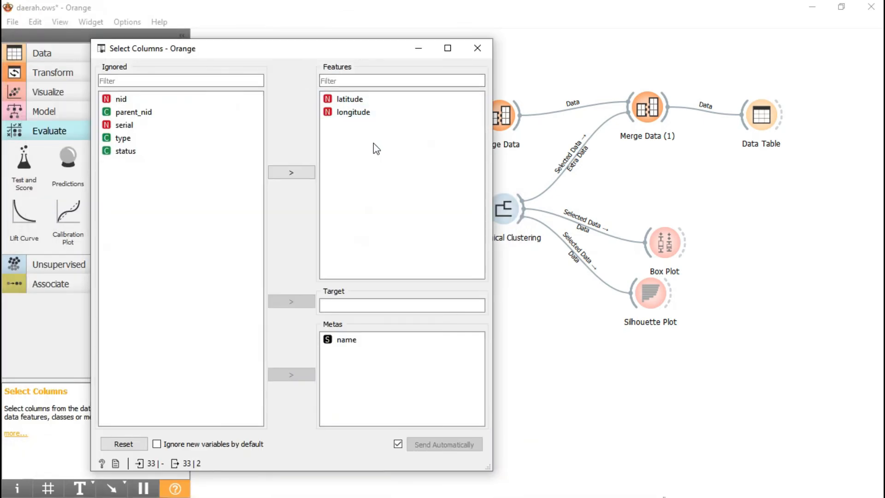
click(476, 49)
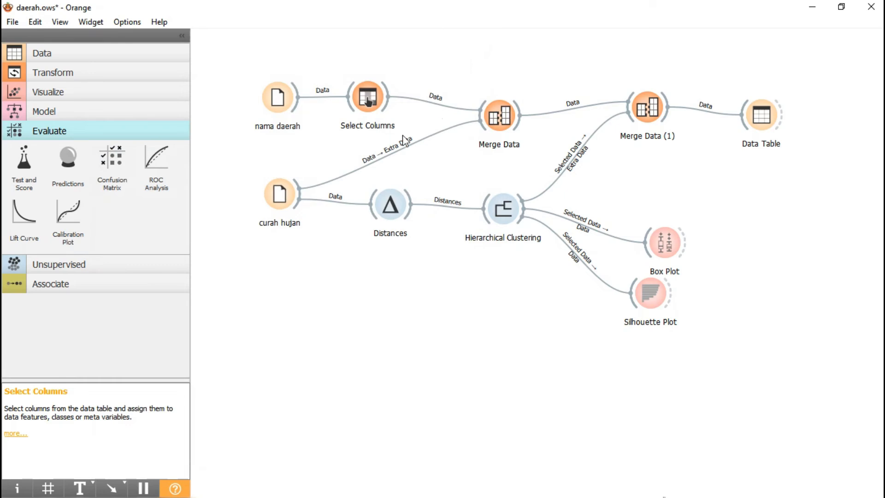
Step: Examine the province dendrogram and its linkage, pruning and selection settings in the Hierarchical Clustering widget, and close it
click(280, 203)
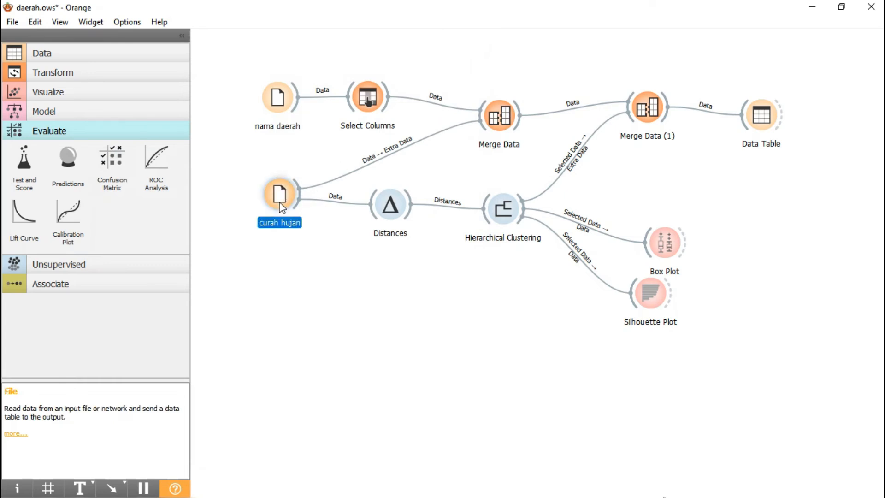
click(333, 281)
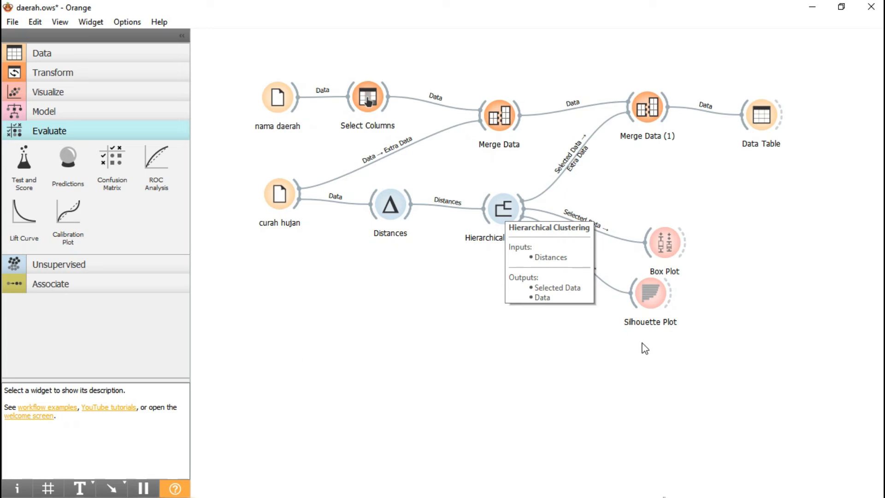
double_click(505, 207)
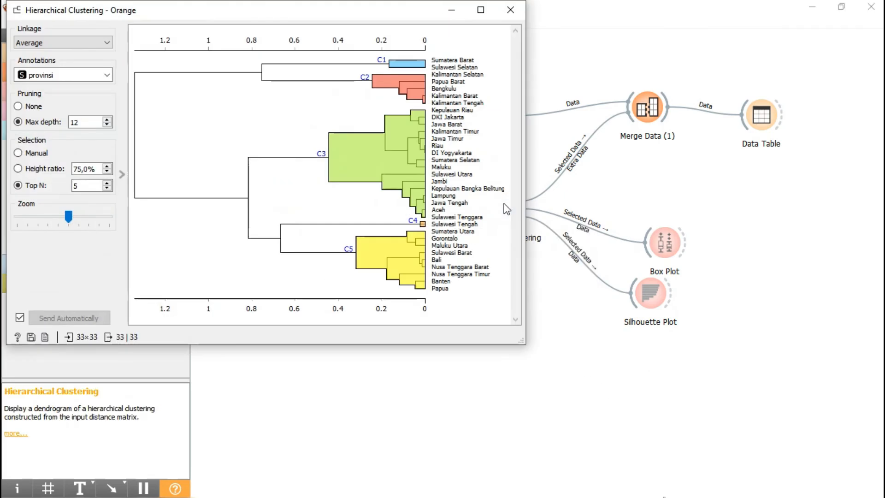
drag(261, 12, 312, 54)
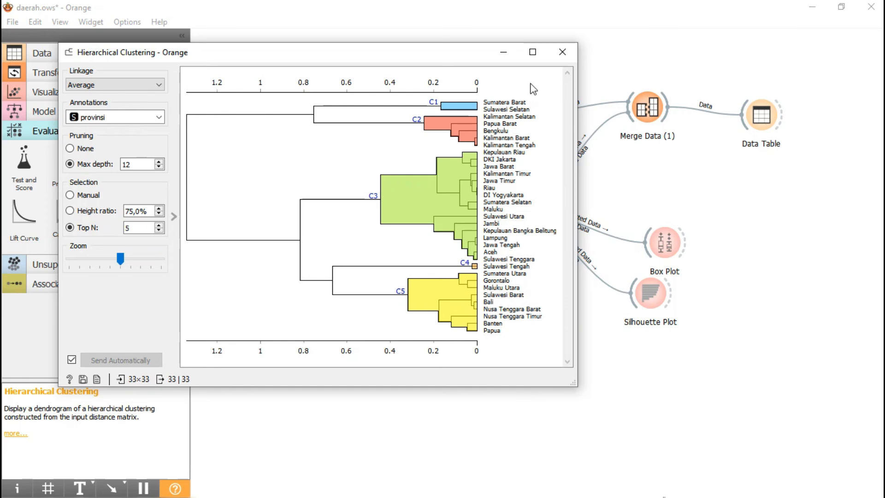
click(562, 52)
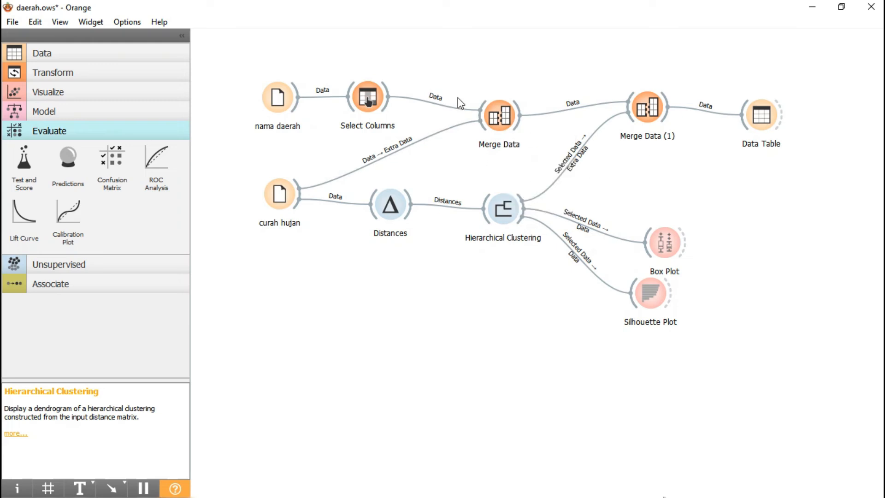
Step: Review the merging option and row matching in the Merge Data and Merge Data (1) widgets, dismissing the first widget's tooltip notice, and close both
double_click(505, 118)
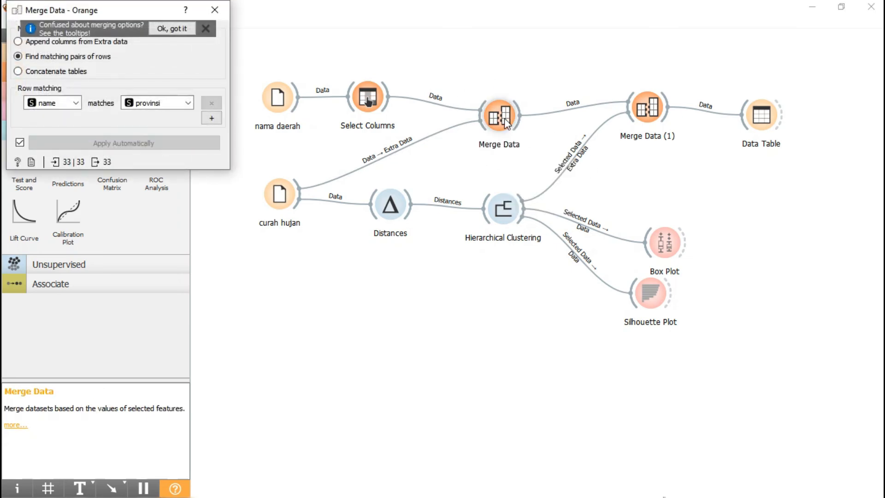
drag(114, 9, 219, 123)
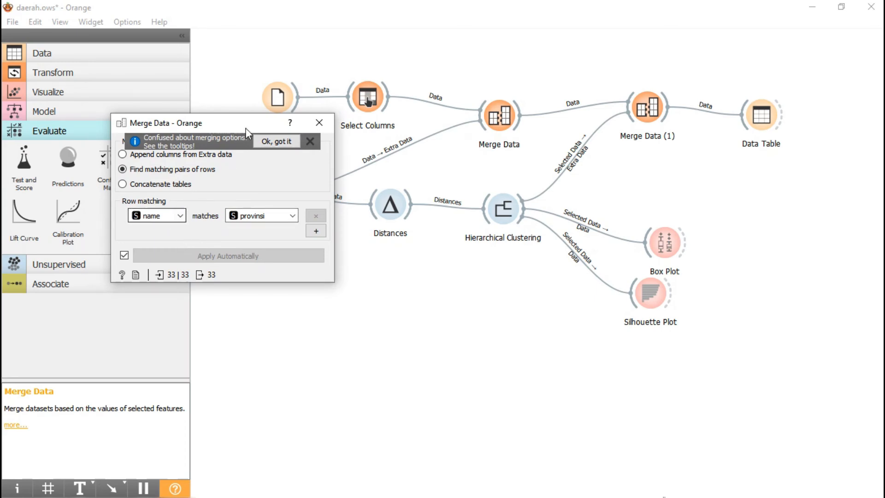
drag(271, 131, 435, 199)
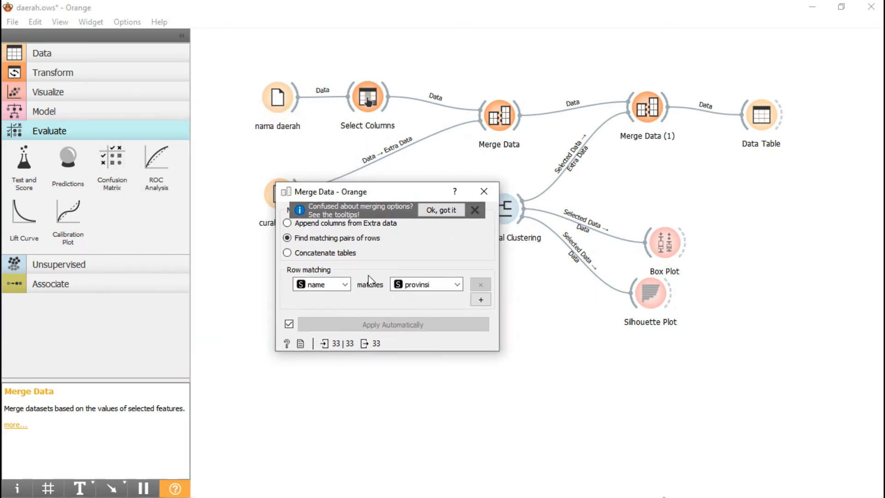
drag(374, 191, 432, 198)
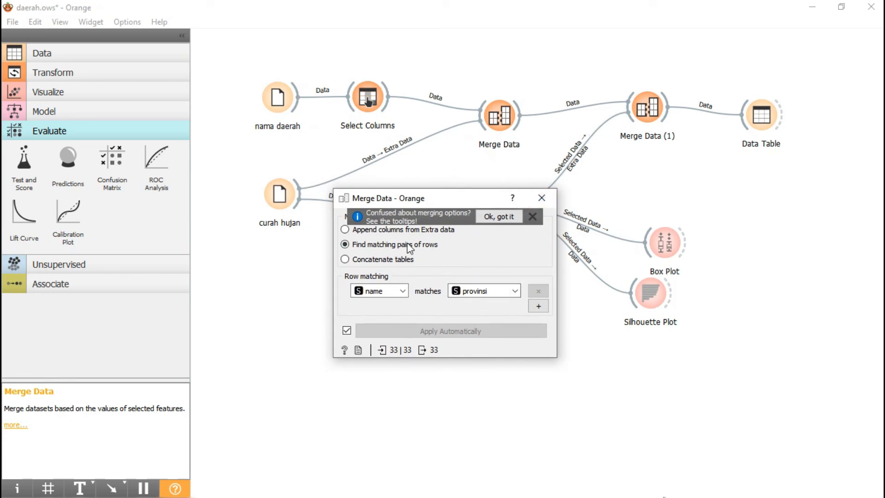
click(532, 216)
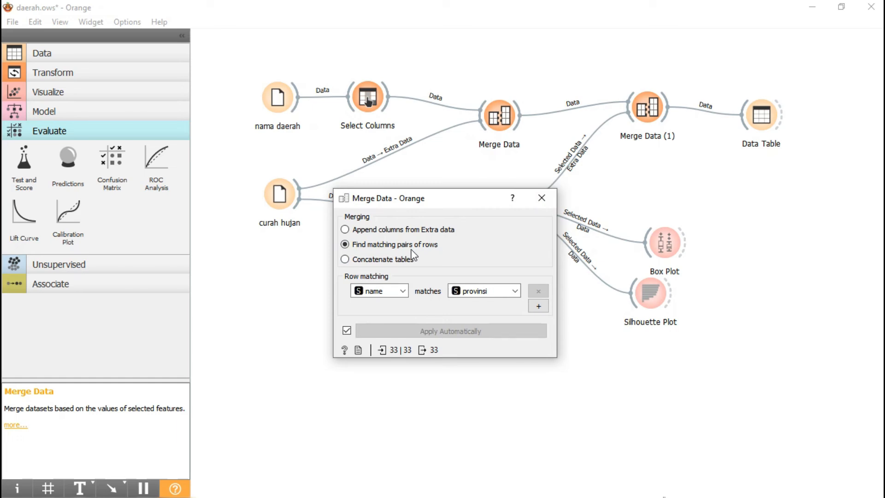
click(542, 198)
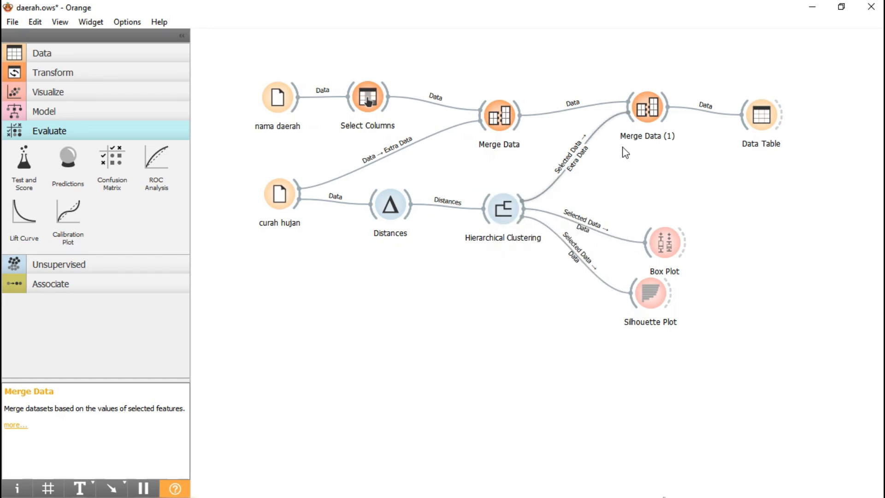
double_click(647, 107)
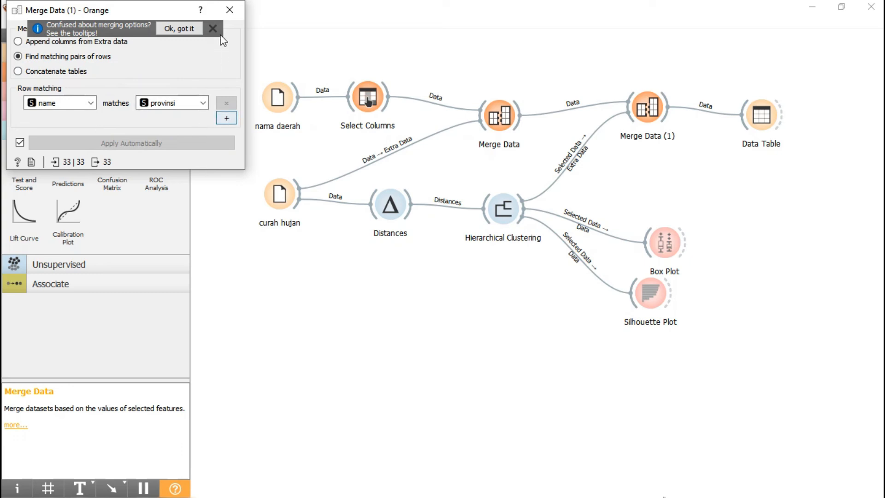
click(229, 10)
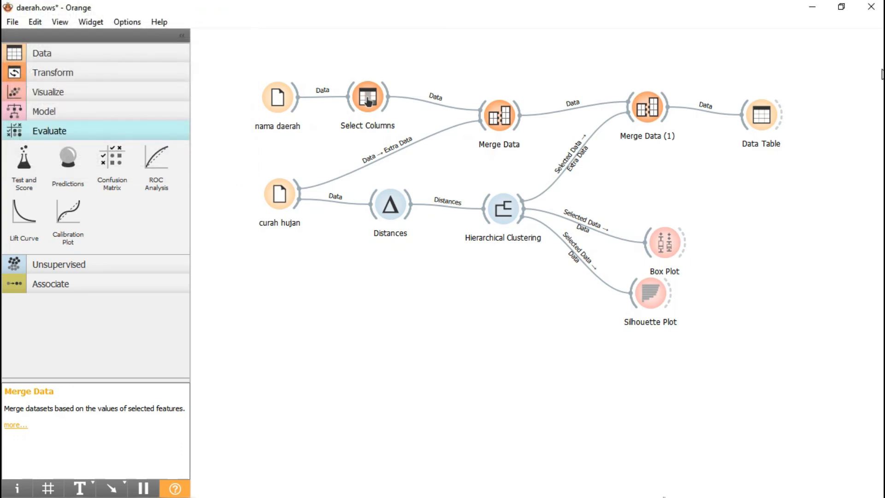
Step: Examine the merged provinces with their clusters, coordinates and volume_hujan values in the Data Table widget, and close it
double_click(755, 115)
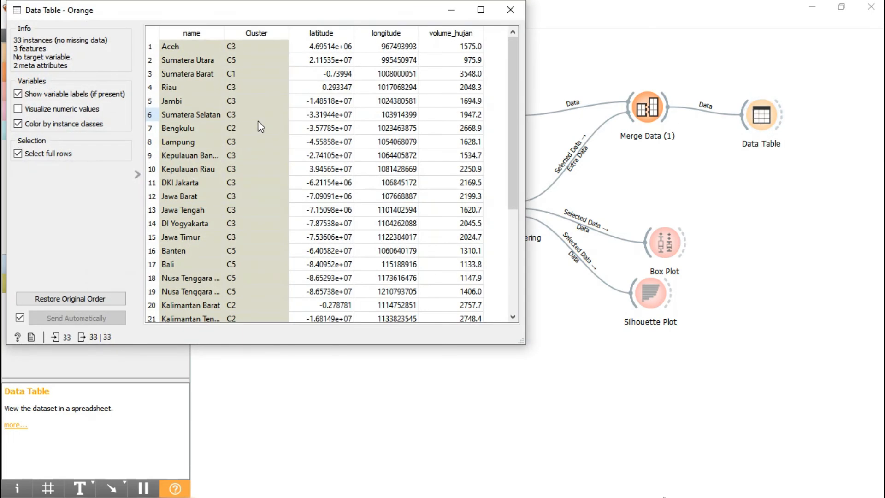
scroll(260, 126, down, 4)
scroll(259, 118, up, 4)
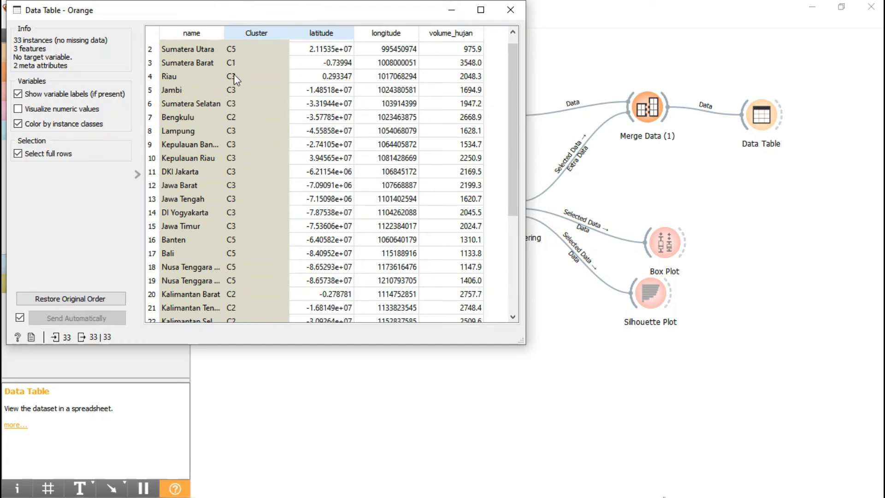
scroll(254, 272, down, 4)
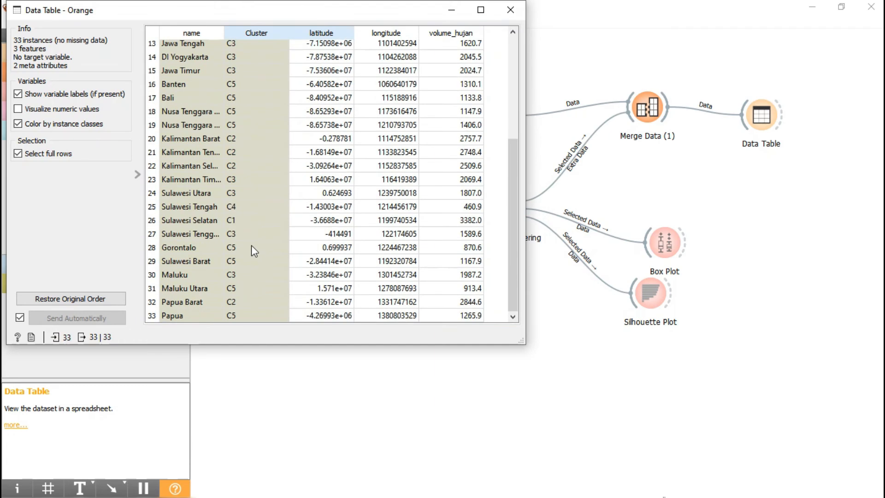
scroll(250, 240, up, 4)
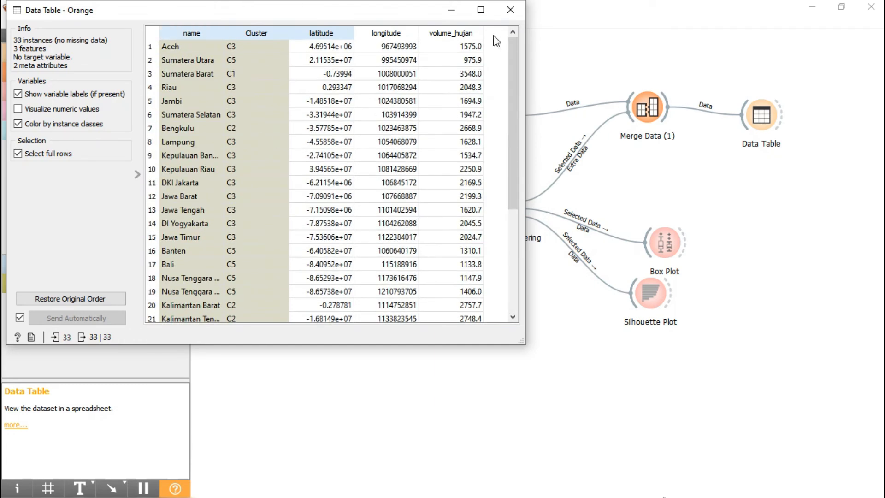
click(510, 10)
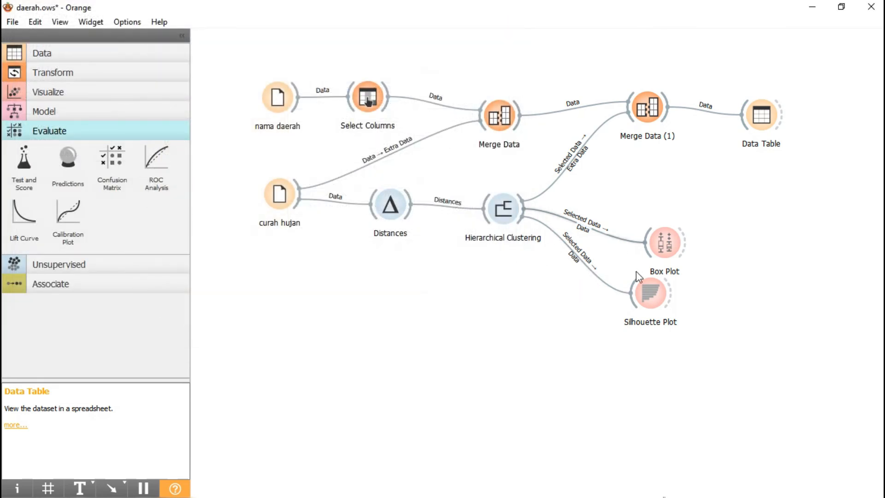
Step: Examine the province clusters in the Silhouette Plot and the volume_hujan distribution by cluster in the Box Plot, closing each widget
double_click(649, 298)
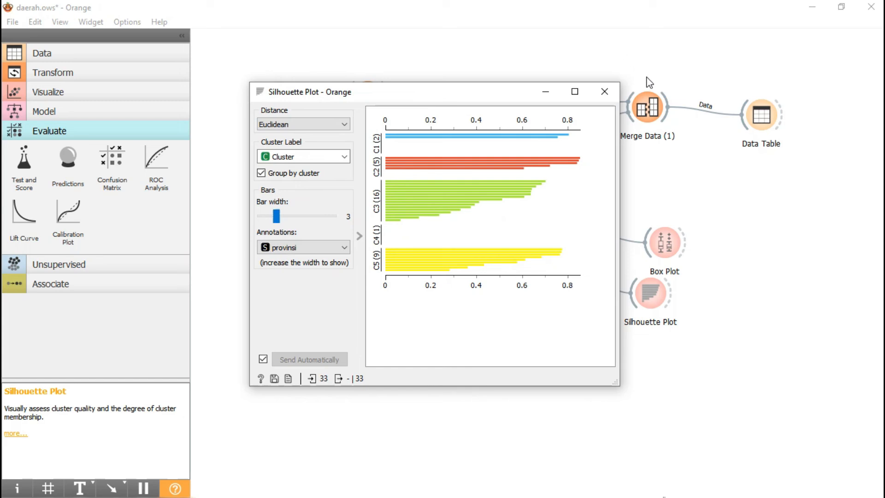
click(607, 97)
double_click(662, 244)
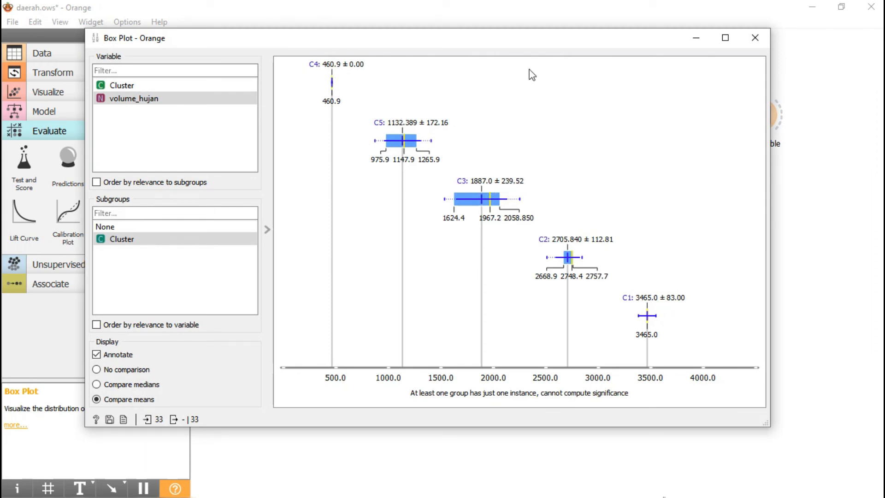
drag(529, 41, 549, 68)
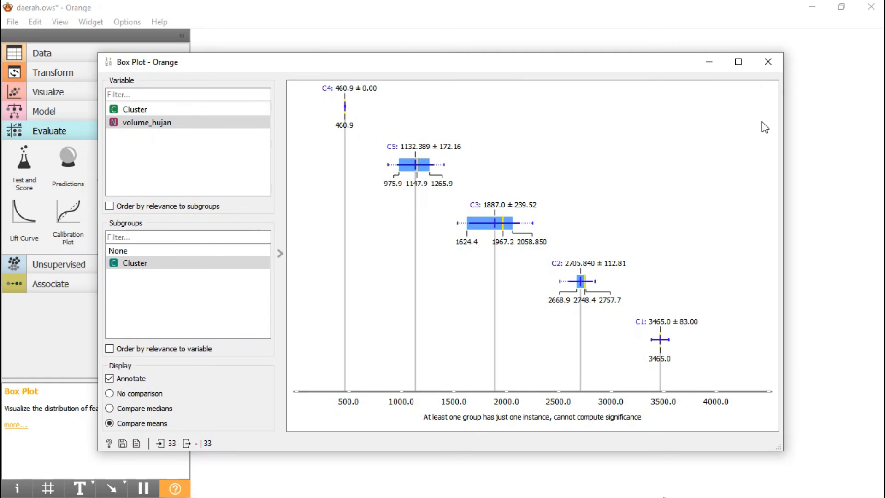
click(767, 61)
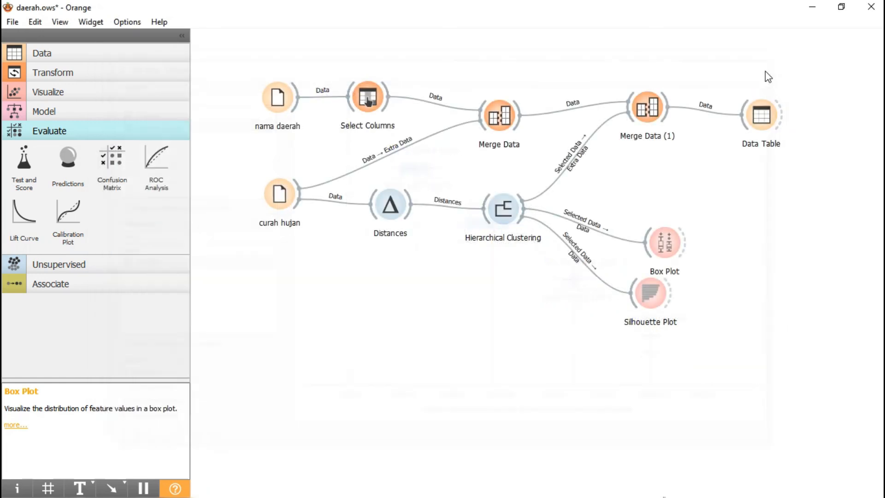